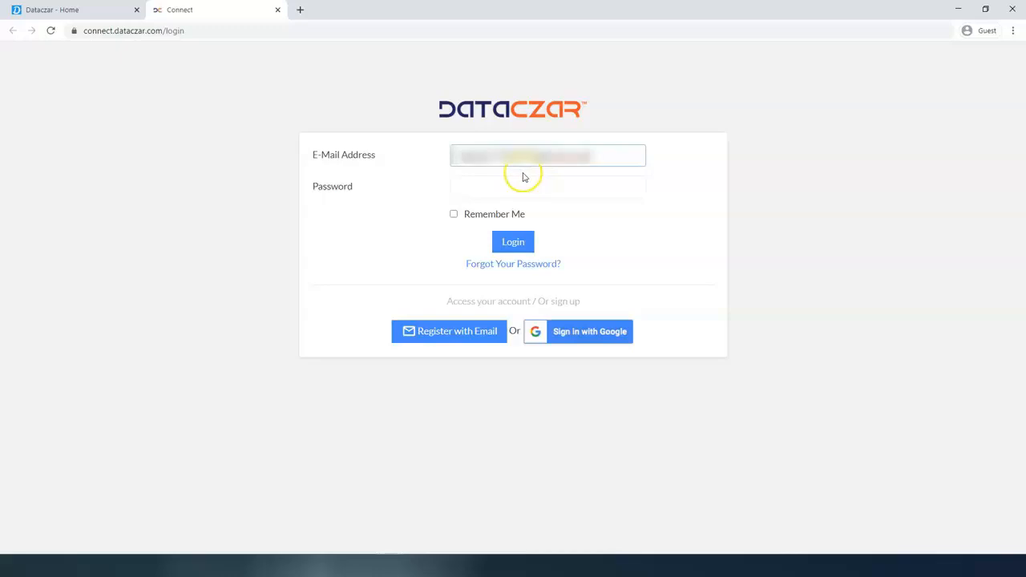
Log in with the account password and keep only the dashboard tab open, shown in full screen.
click(497, 181)
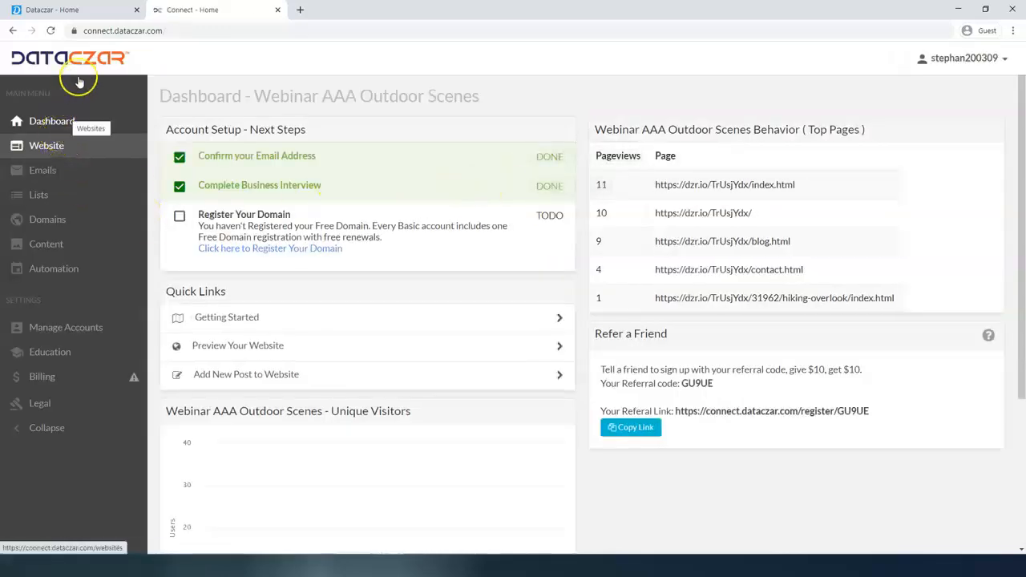
click(137, 10)
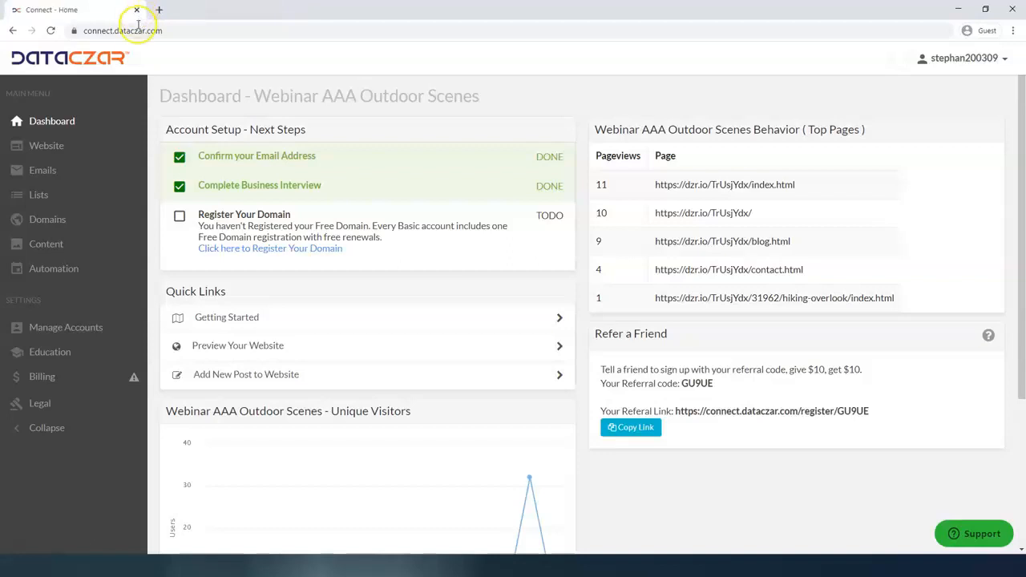
key(F11)
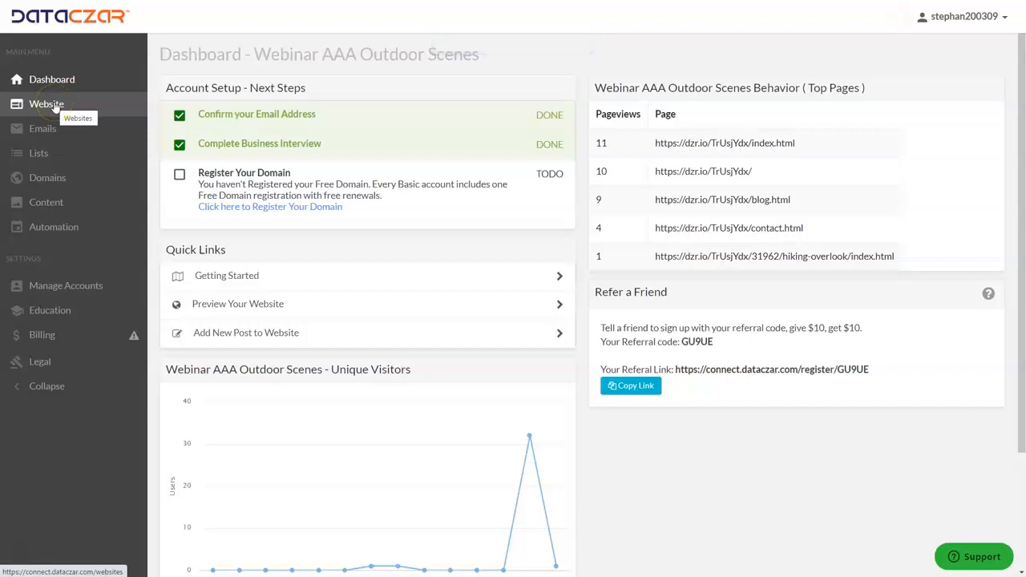
Open the website overview, preview the public site through its preview URL, and close the preview.
click(51, 105)
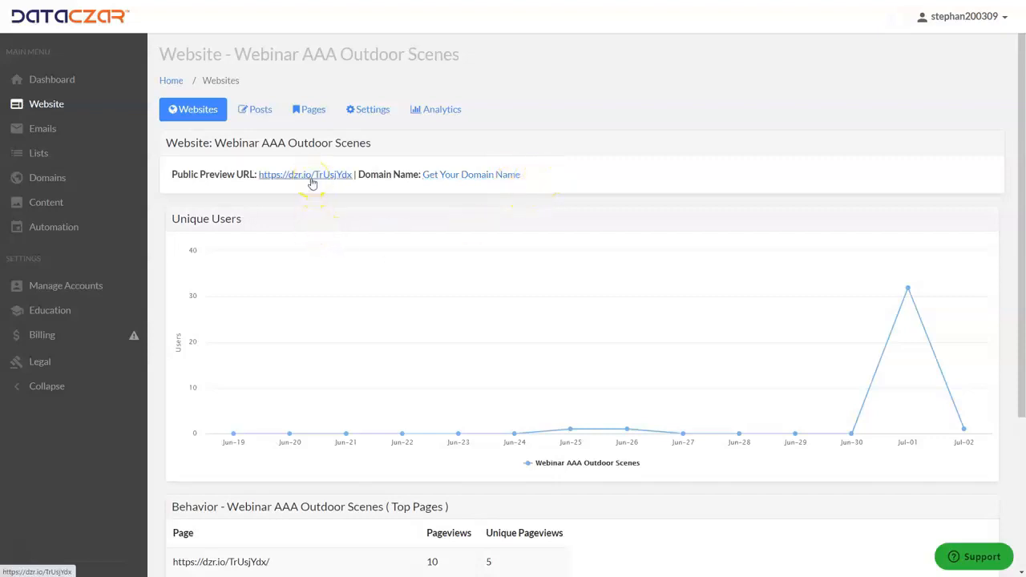
click(312, 202)
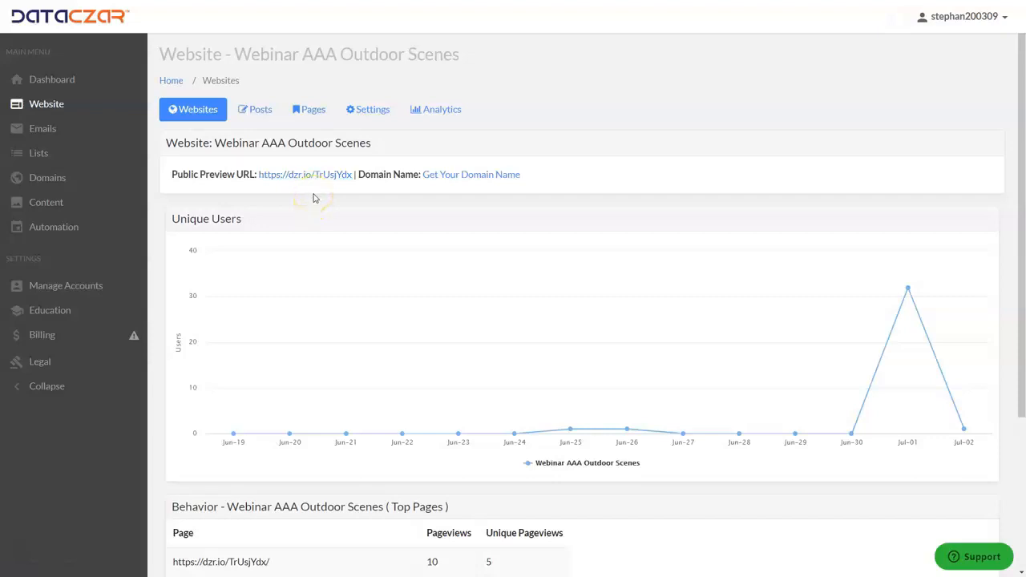
click(318, 177)
click(318, 176)
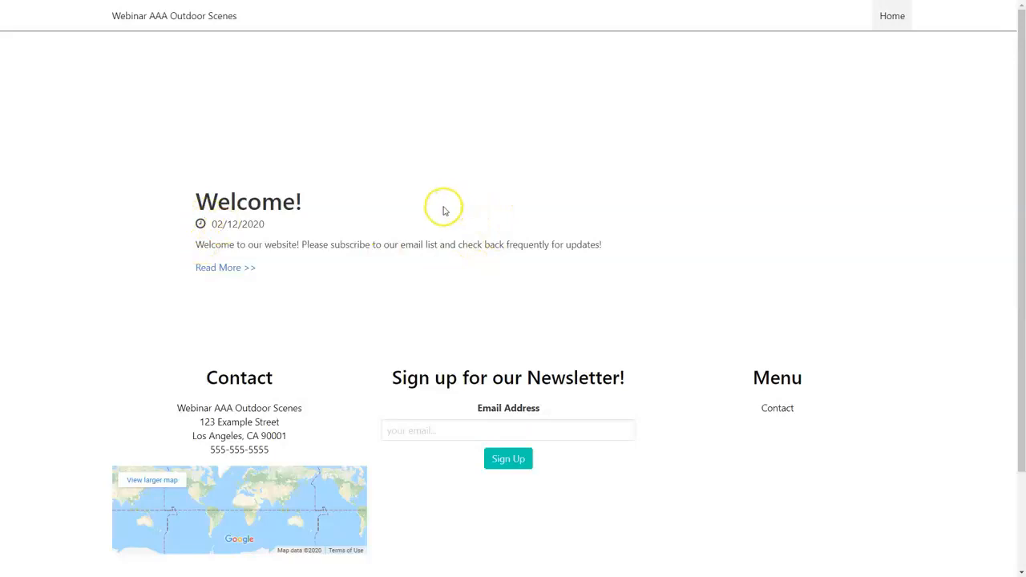
key(ctrl+w)
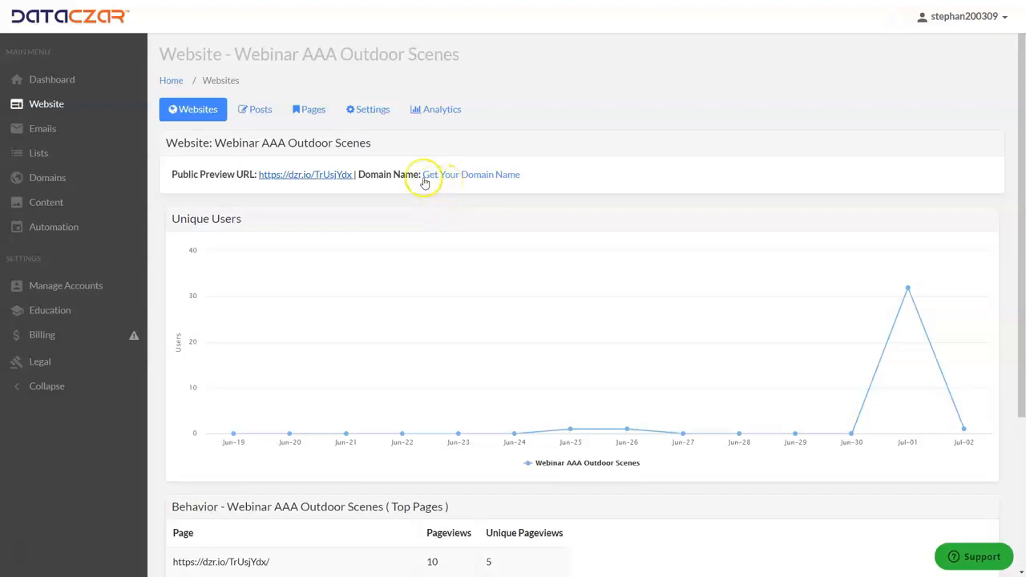
Open the website's Welcome! post for editing.
click(262, 112)
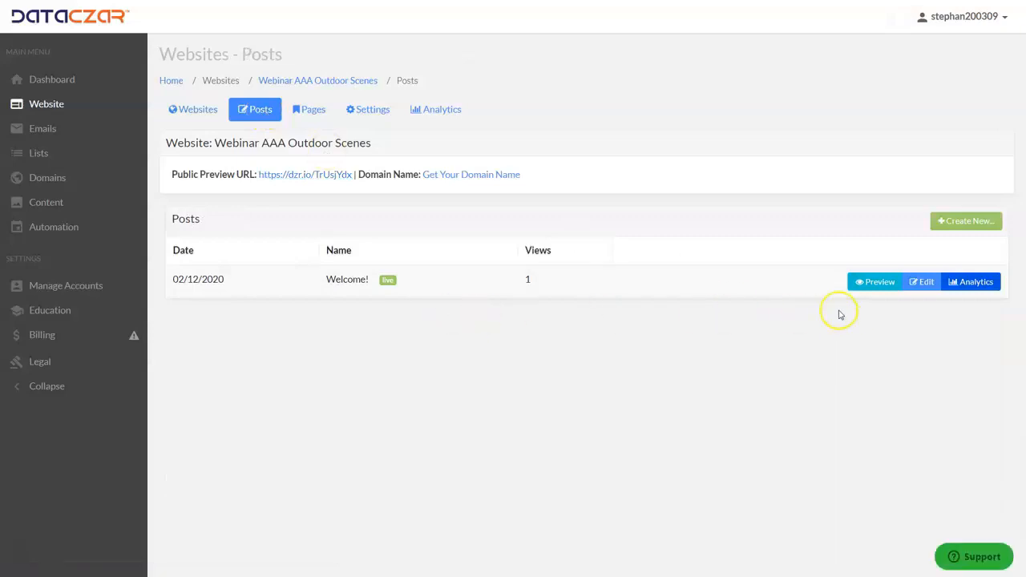
click(925, 285)
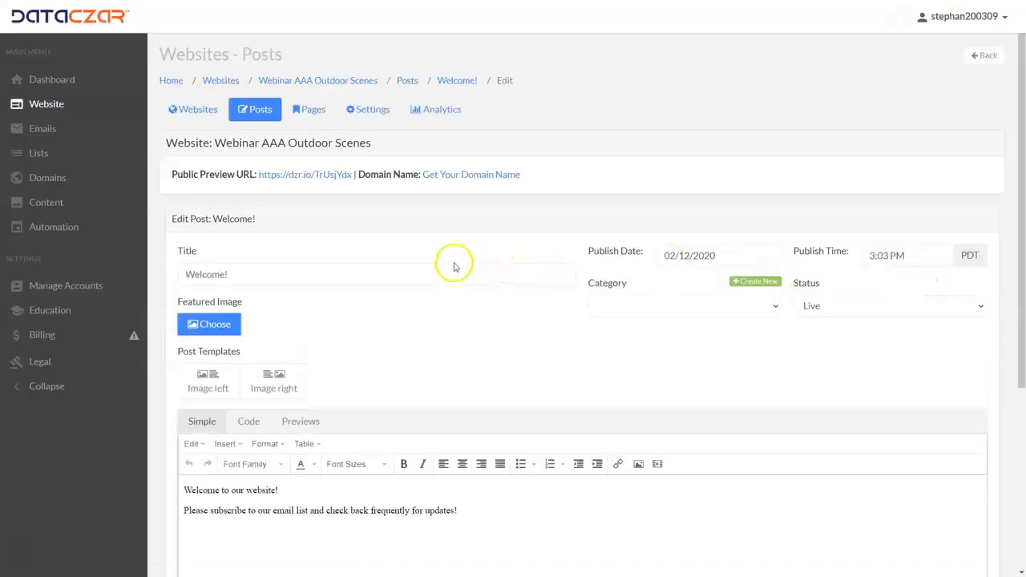
scroll(453, 264, down, 3)
scroll(452, 271, up, 1)
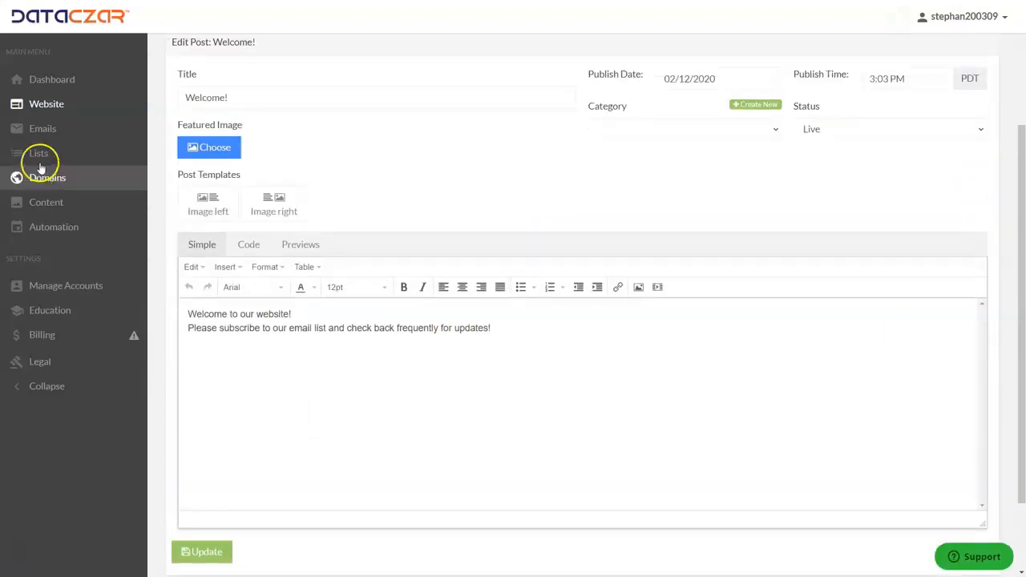
Upload aaa_ElCajonMountain.jpg from the Saved_Images_Webinars folder as the Welcome! post's featured image.
click(213, 149)
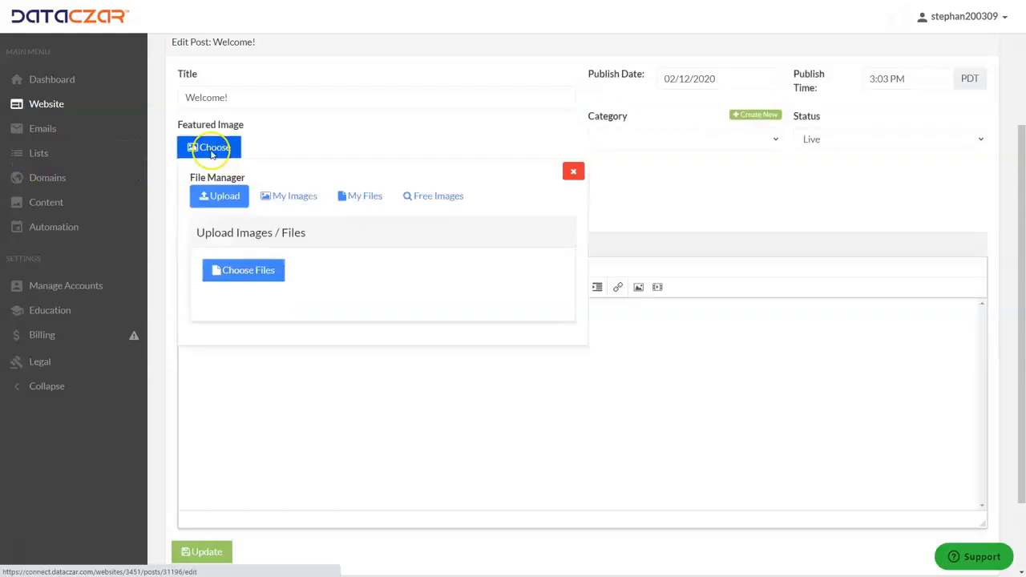
click(245, 281)
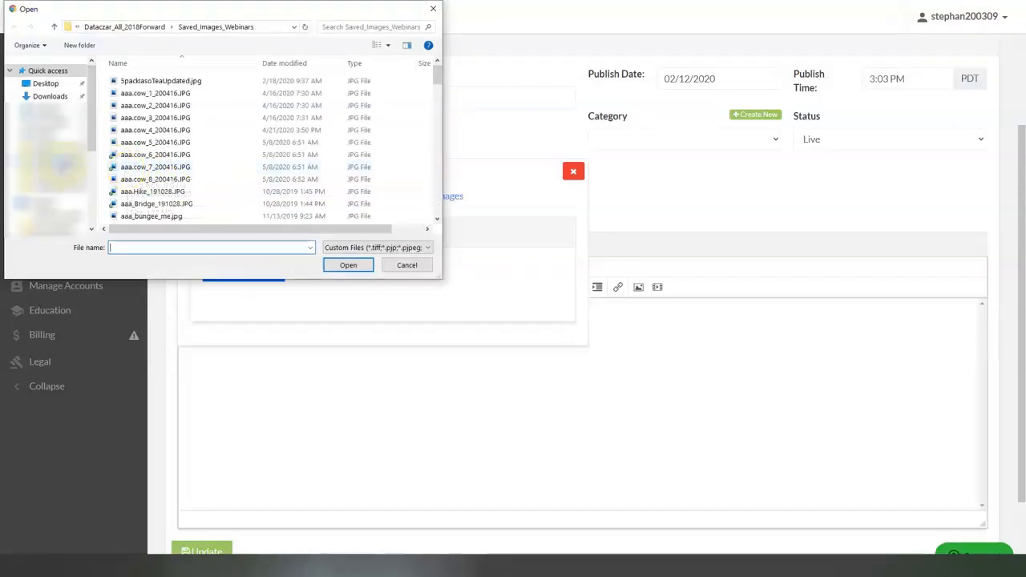
scroll(152, 170, down, 2)
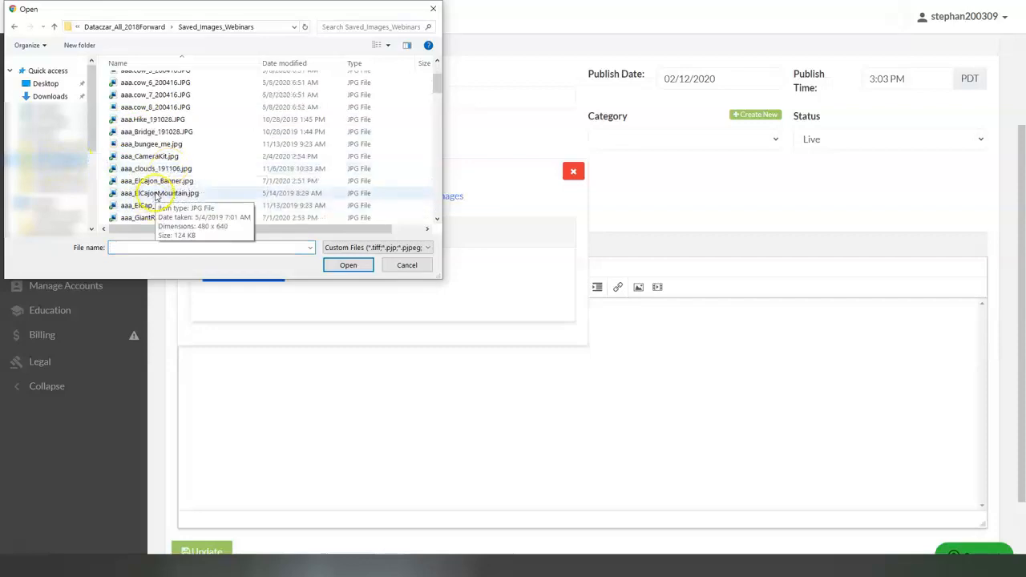
click(178, 195)
double_click(178, 195)
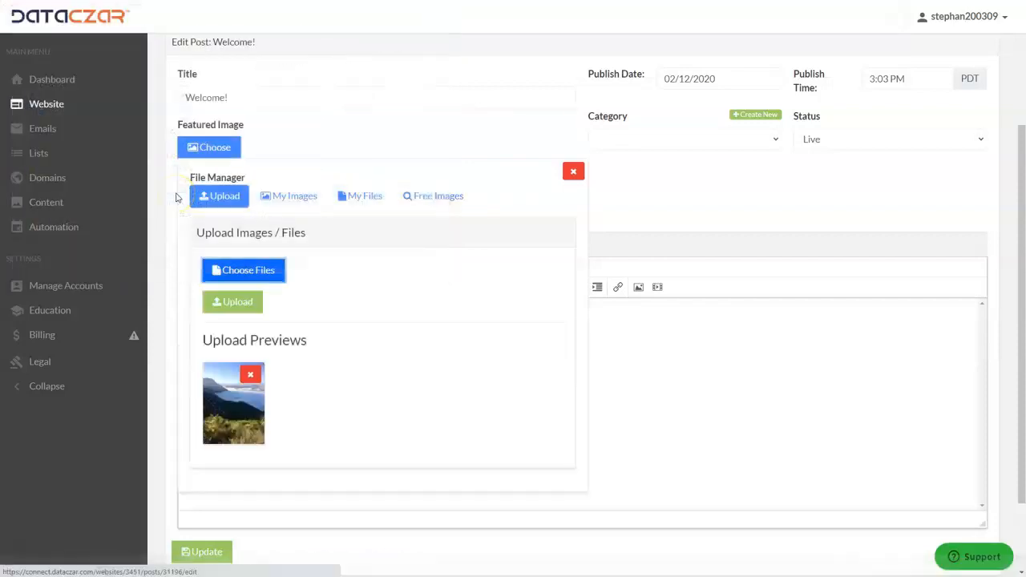
click(230, 303)
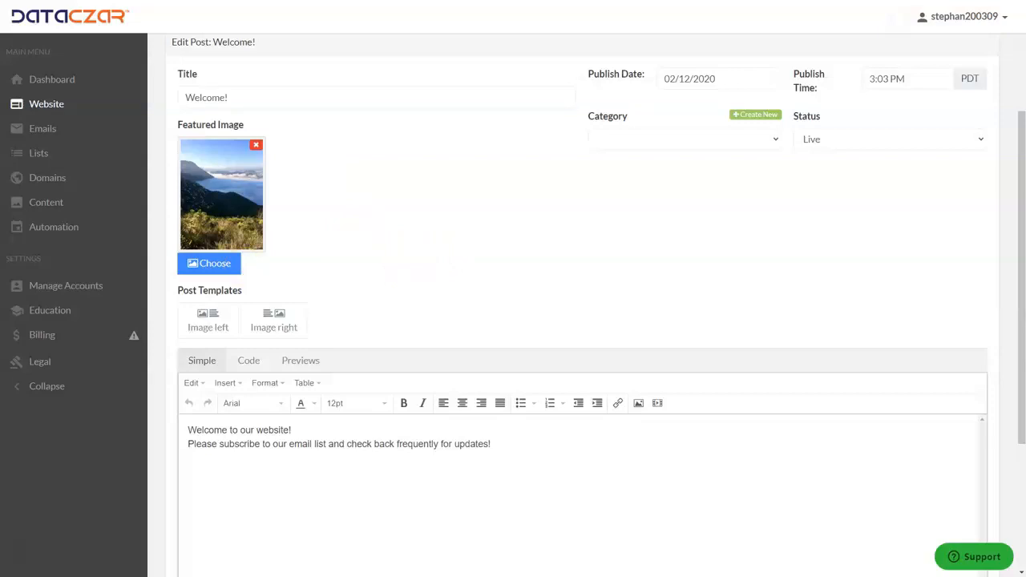
Add the bold lines "Our First Blog Post" and "Beautiful El Cajon Mountain, San Diego, CA" above the existing welcome text.
click(183, 429)
key(Return)
key(Return)
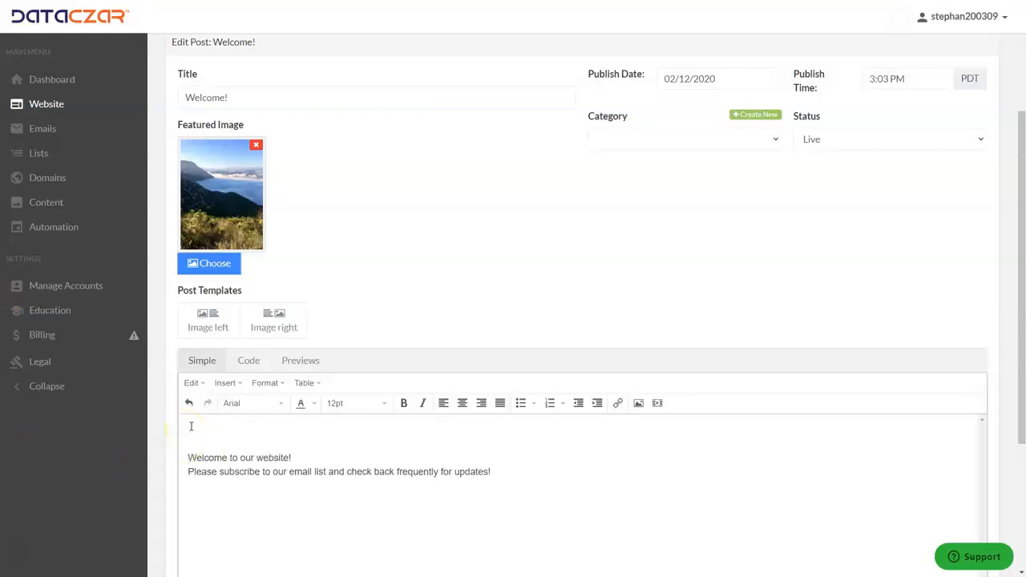
text(Our First Blog Post Beautiful El Cajon Mountain, San Diego, CA)
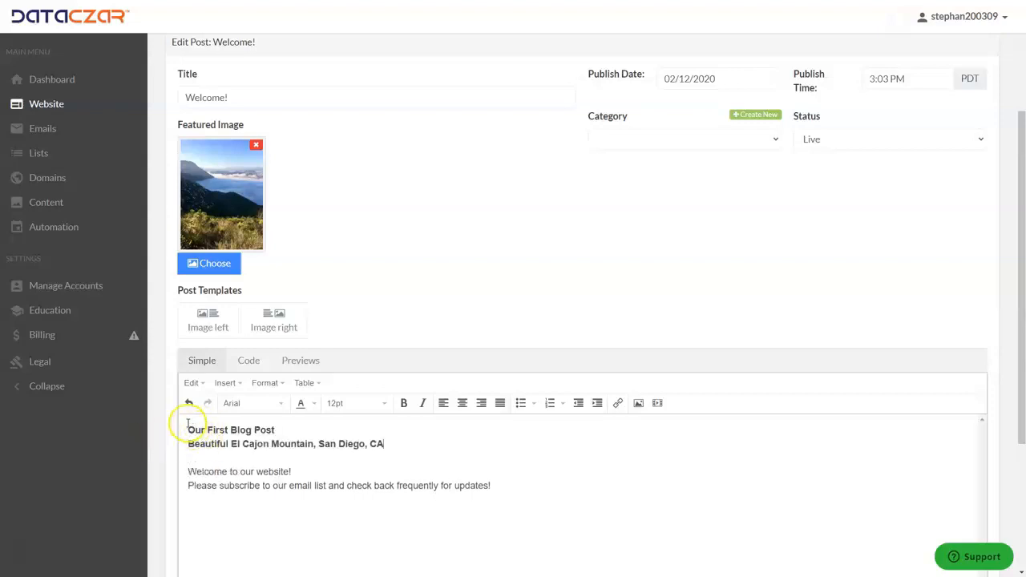
Centre both heading lines, with "Our First Blog Post" at 18pt and the El Cajon Mountain line at 14pt.
drag(186, 429, 396, 441)
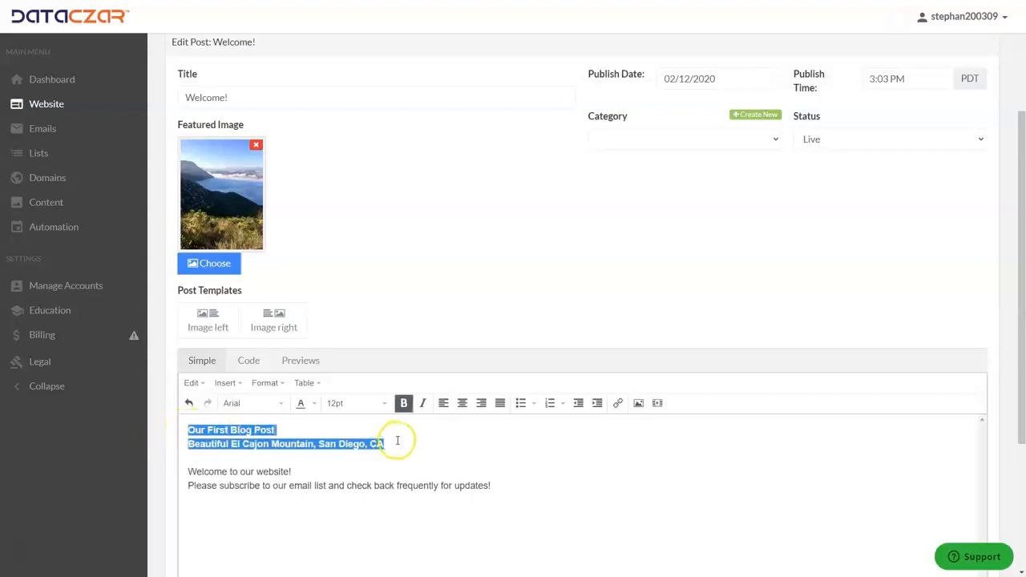
click(463, 404)
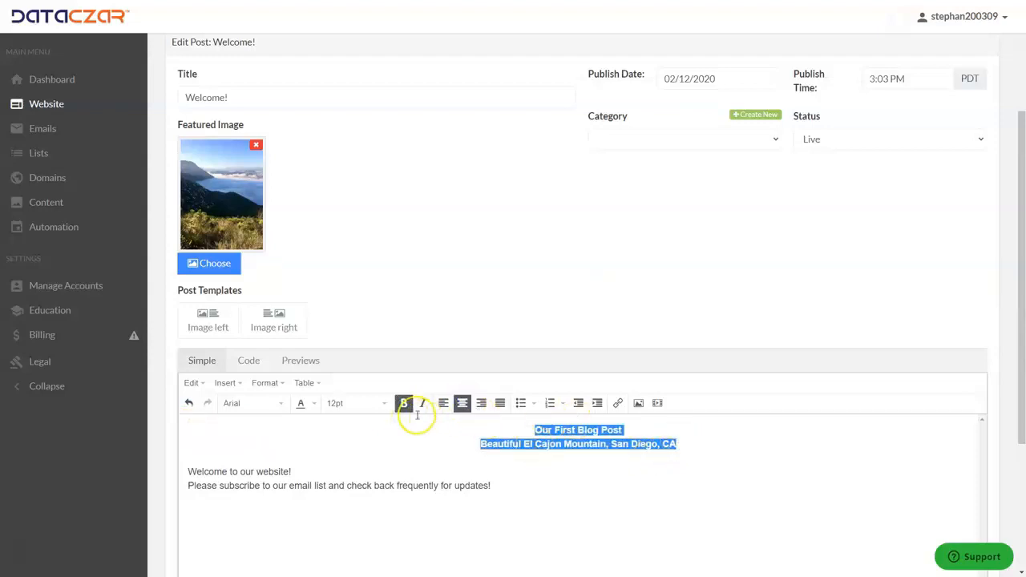
click(371, 404)
click(344, 508)
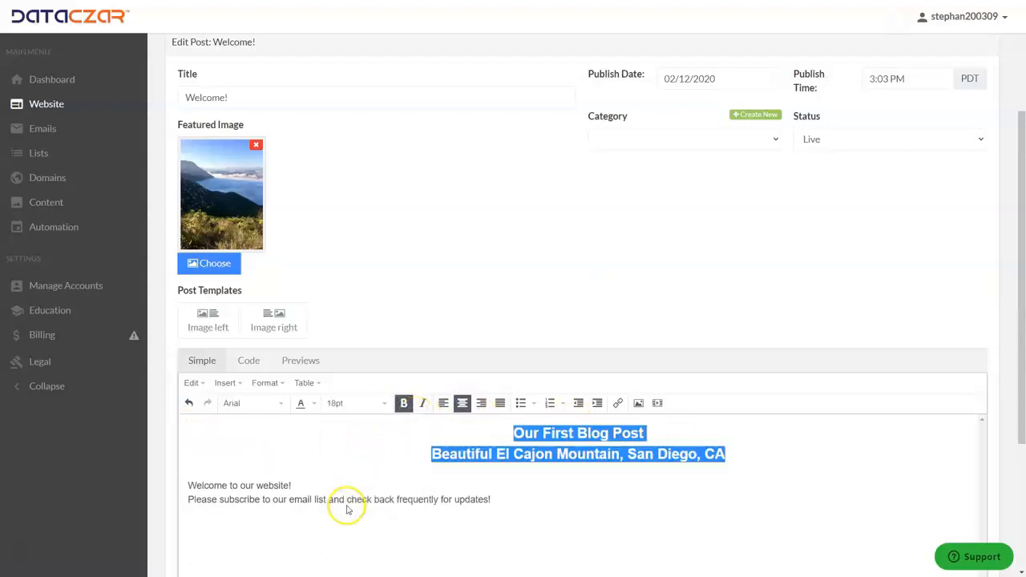
drag(767, 451, 419, 454)
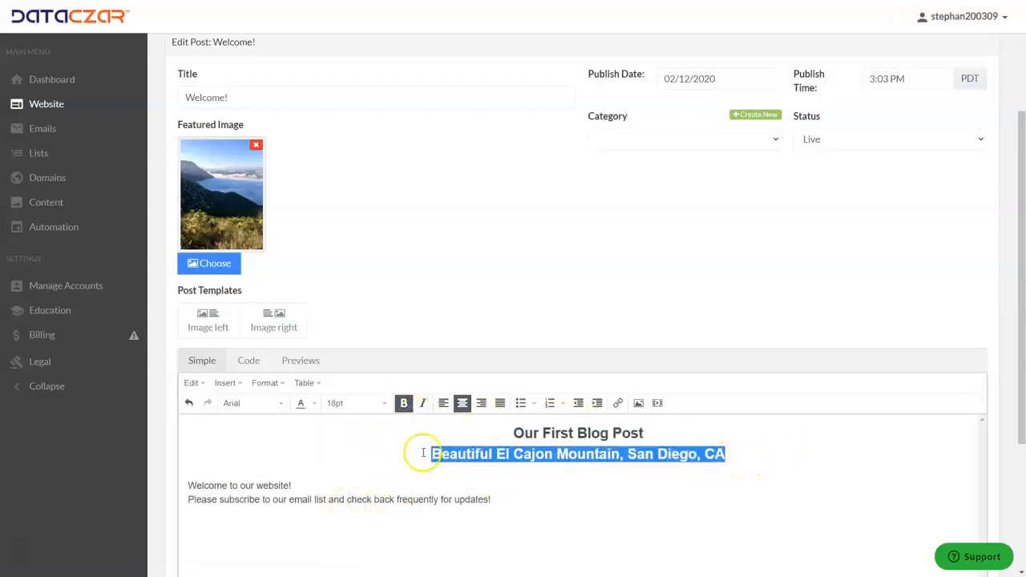
click(339, 404)
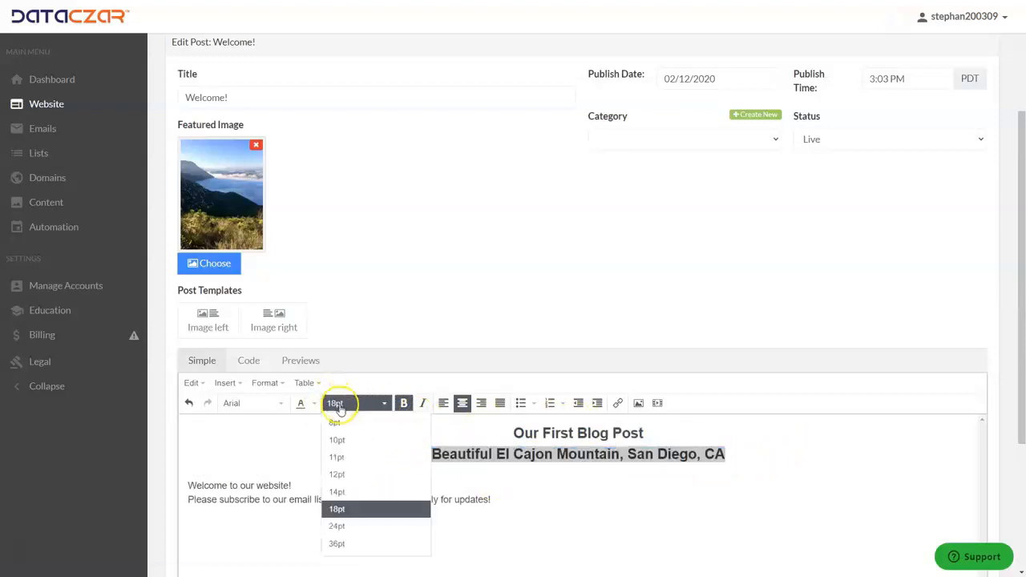
click(336, 491)
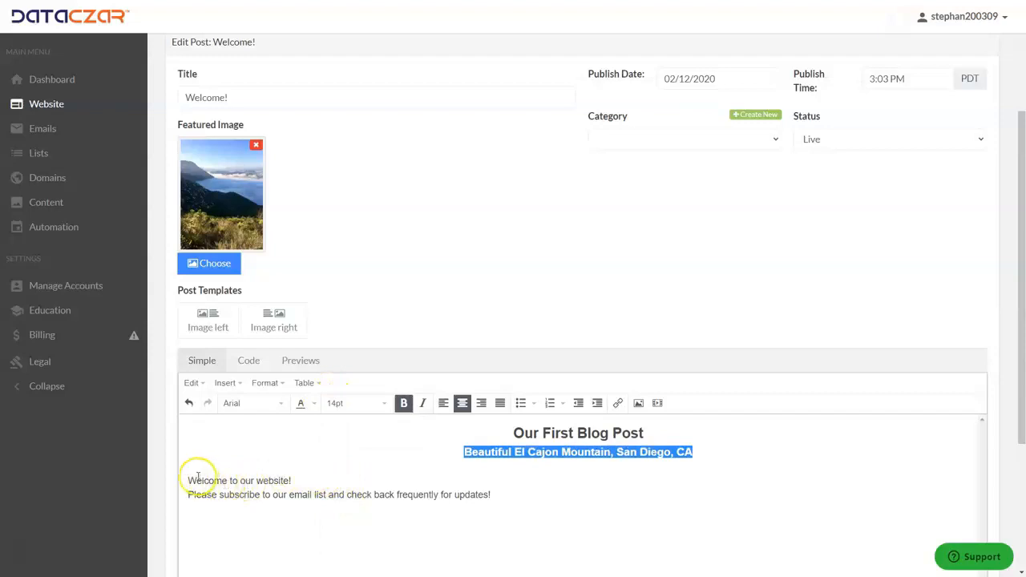
Delete the two default welcome sentences below the headings and update the post.
drag(513, 490, 183, 479)
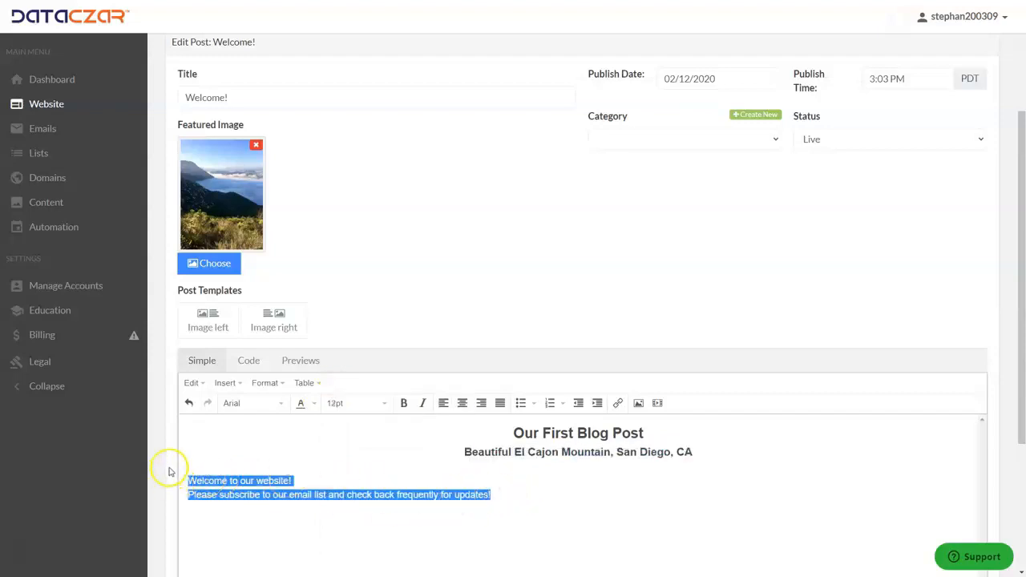
key(BackSpace)
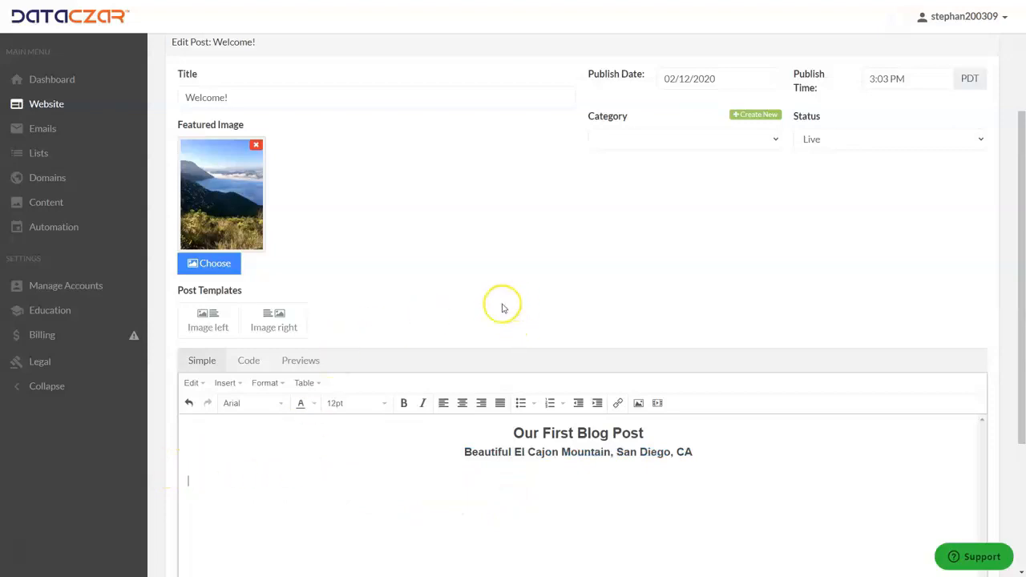
scroll(458, 245, down, 1)
scroll(458, 247, up, 3)
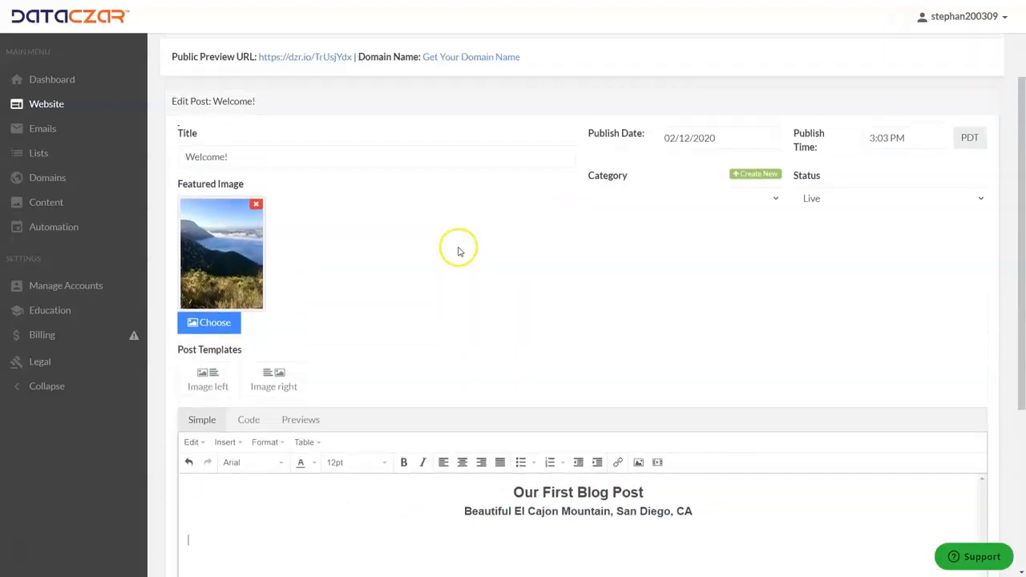
scroll(459, 250, down, 5)
click(216, 458)
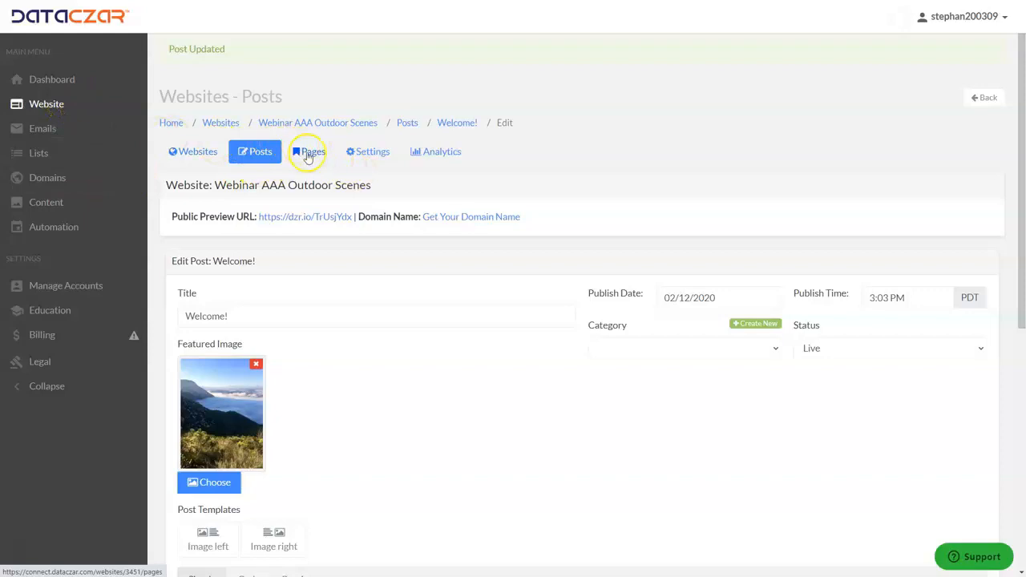
Open the website's Home page for editing and upload aaa_ElCajon_Banner.jpg as its featured image.
click(315, 154)
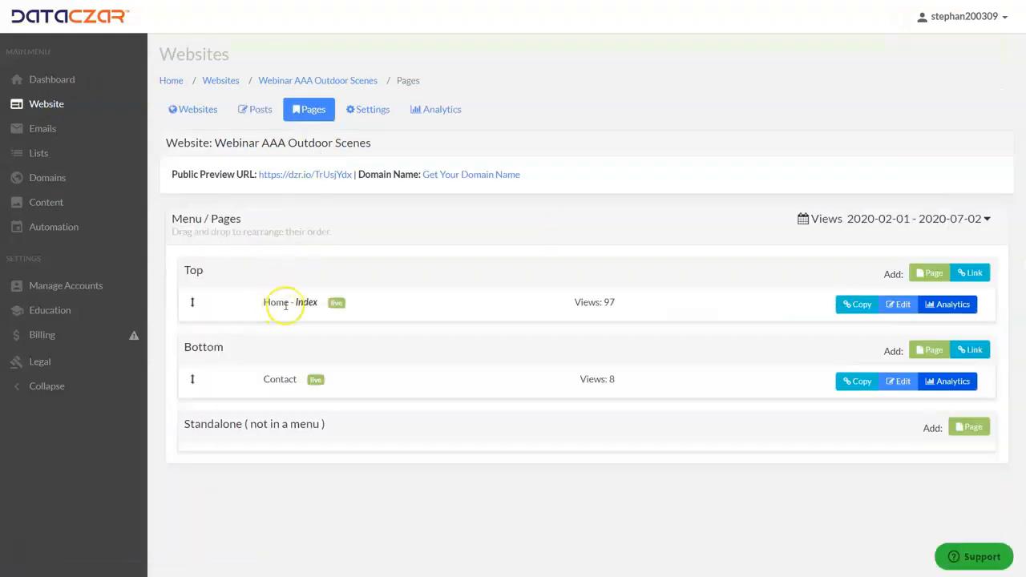
click(902, 304)
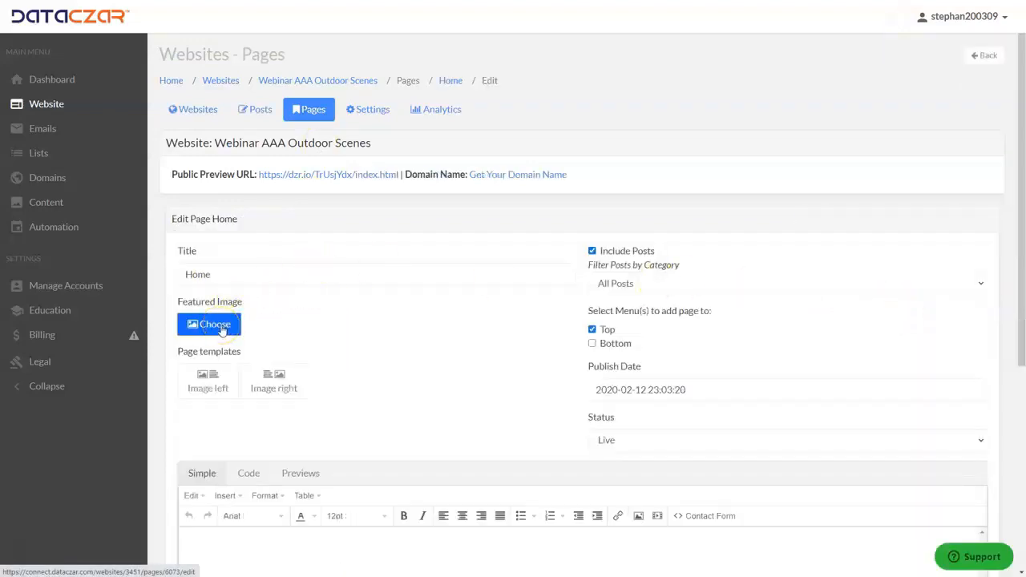
click(222, 329)
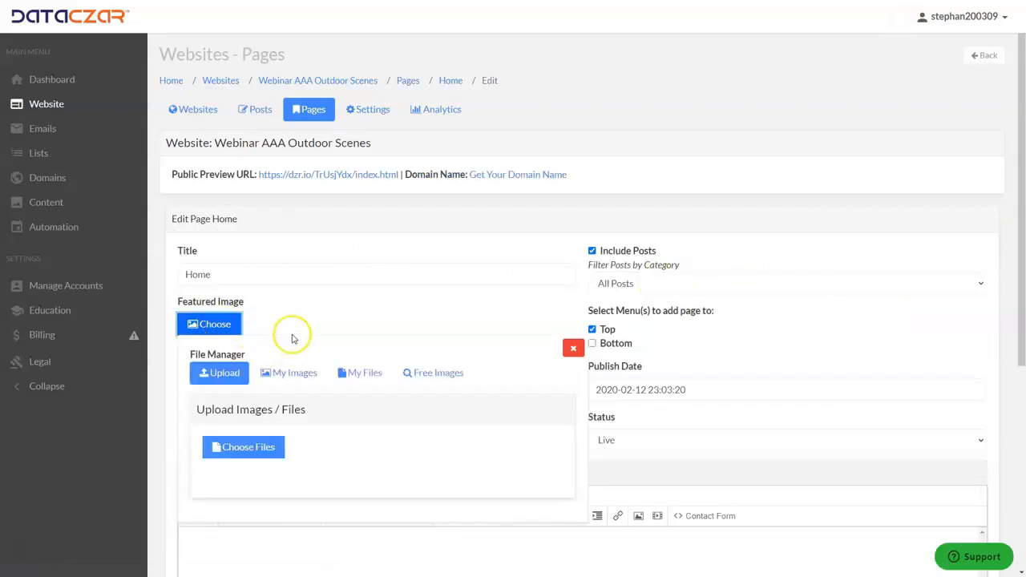
click(243, 449)
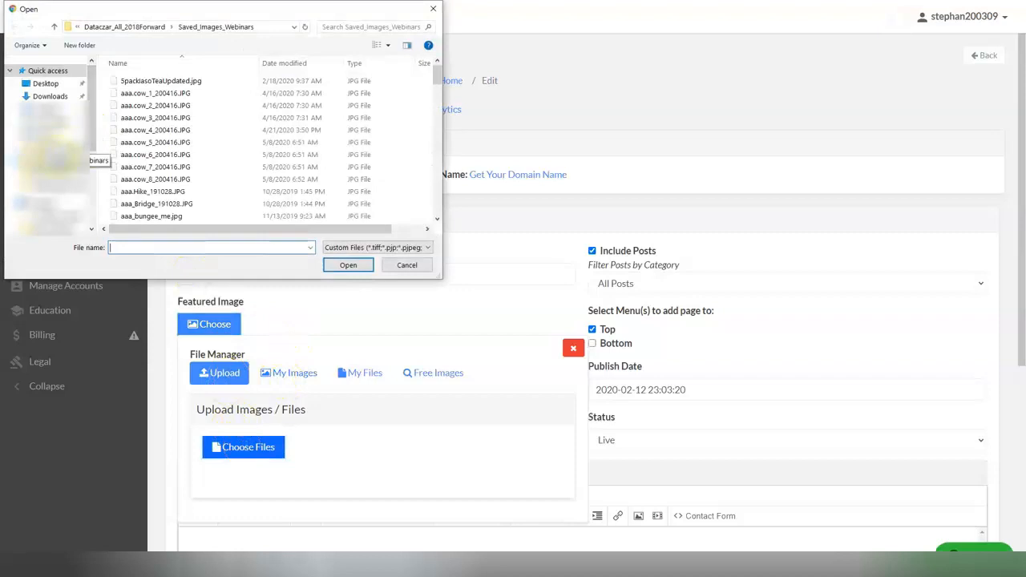
scroll(176, 145, down, 2)
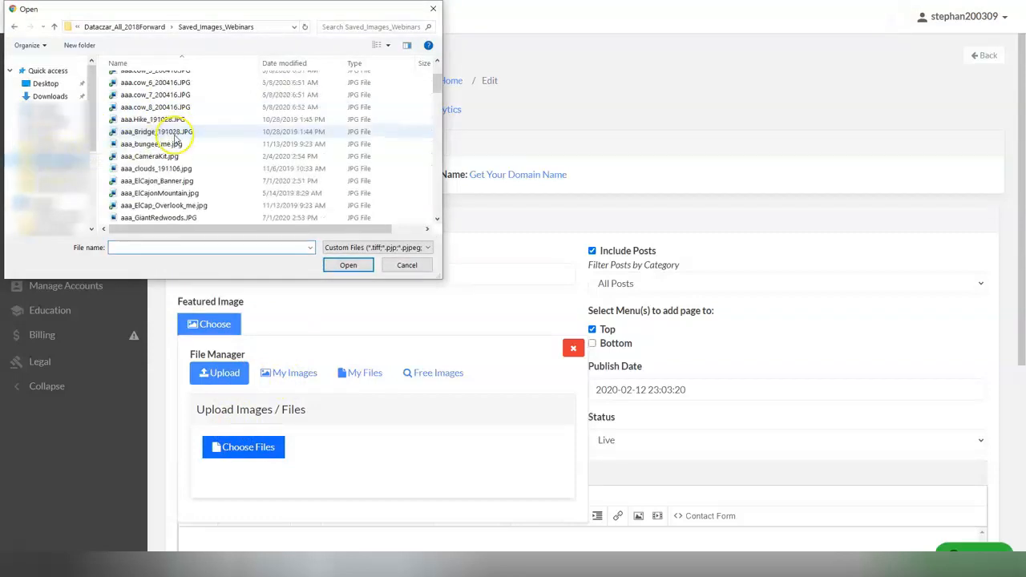
double_click(165, 182)
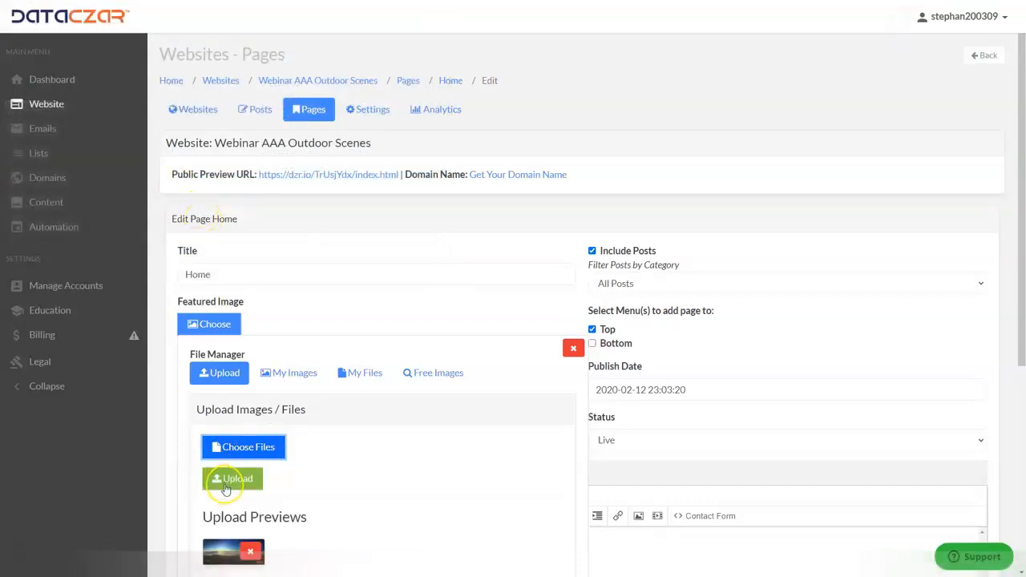
click(228, 482)
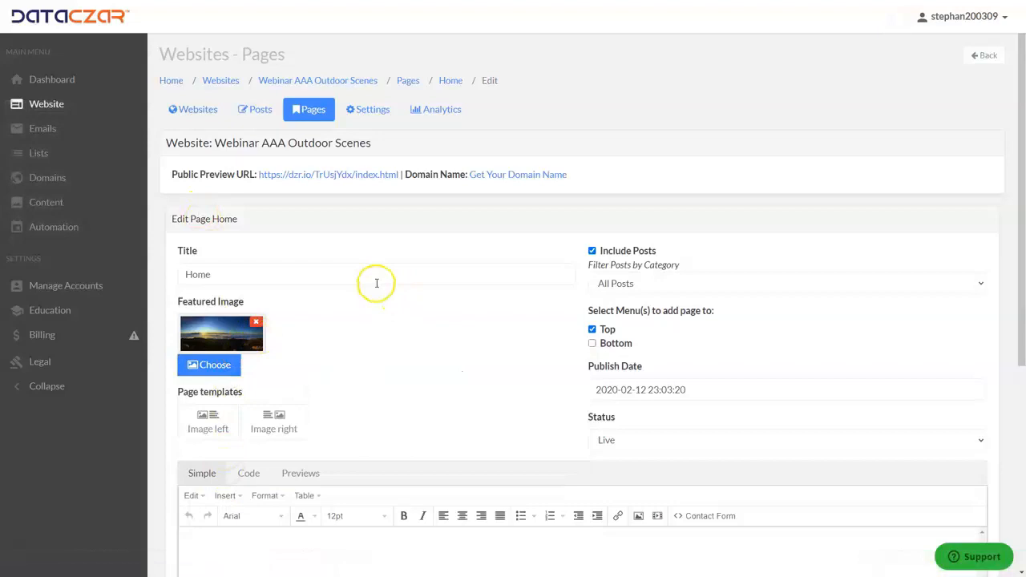
scroll(375, 282, down, 3)
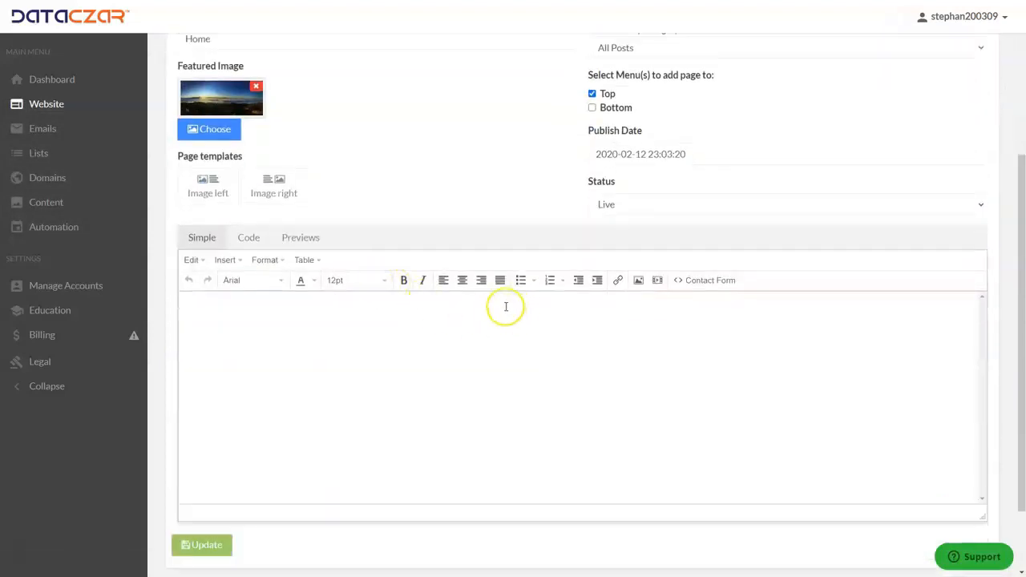
Add bold body lines "Welcome to Webinar AAA Outdoor Scenes", "We specialize in hiking, photography and the great outdoors!" and a newsletter sign-up sentence promising updates, trails and photos.
click(531, 306)
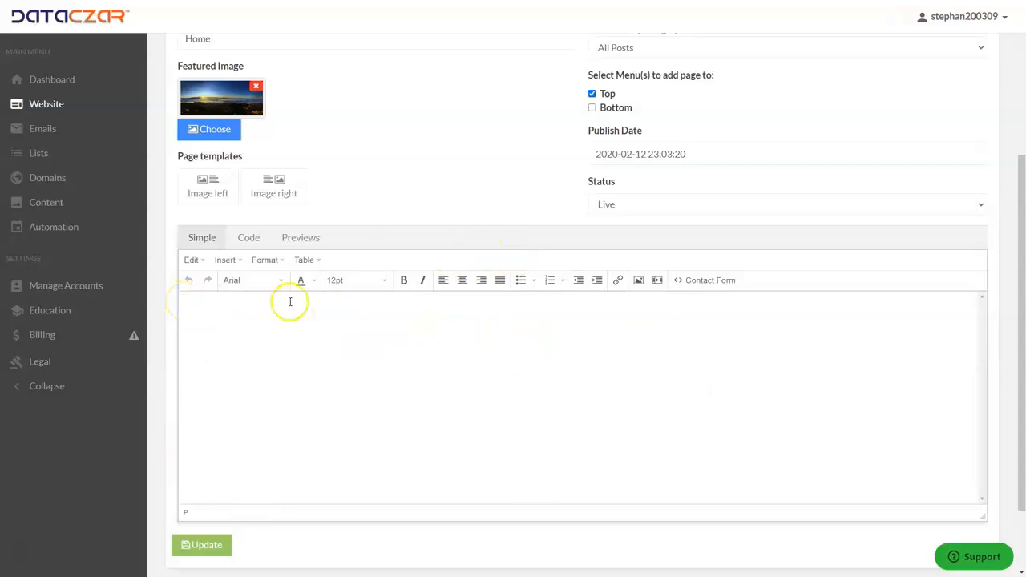
click(639, 282)
click(619, 282)
text(Welcome to Webinar AAA Outdoor Scenes We specialize in hiking, photography and the great outdoors! Sign up for our Newsletter below to receive informative updates, fun trails, cool photos and more!)
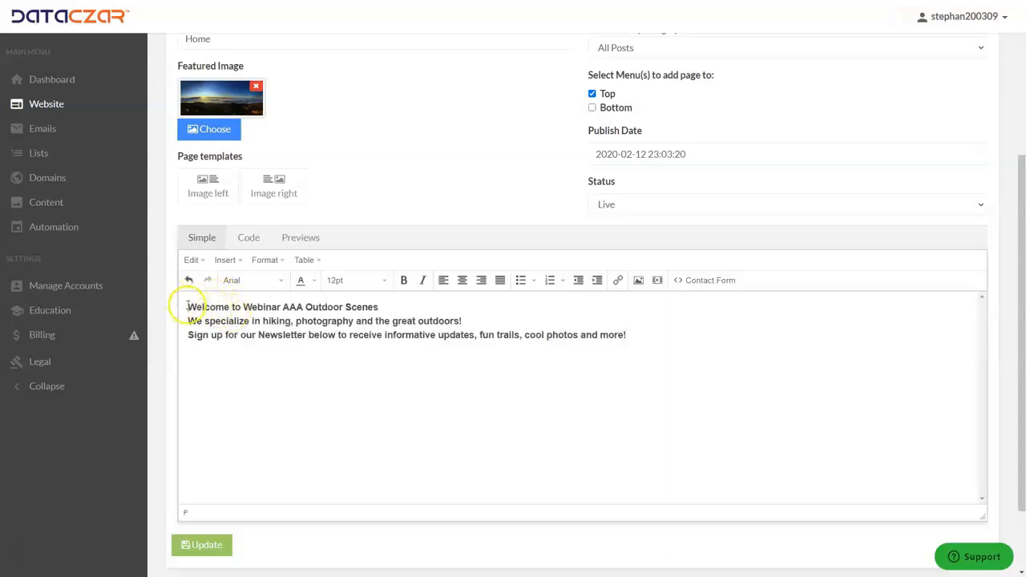
Centre all three body lines at 18pt and set the "We specialize in hiking" line to 14pt.
drag(186, 306, 665, 339)
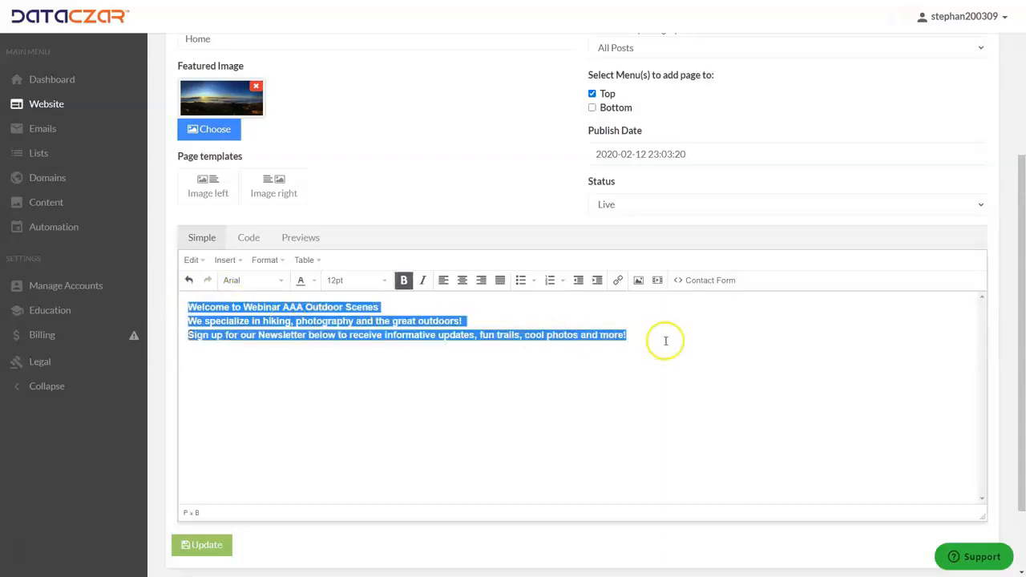
click(462, 282)
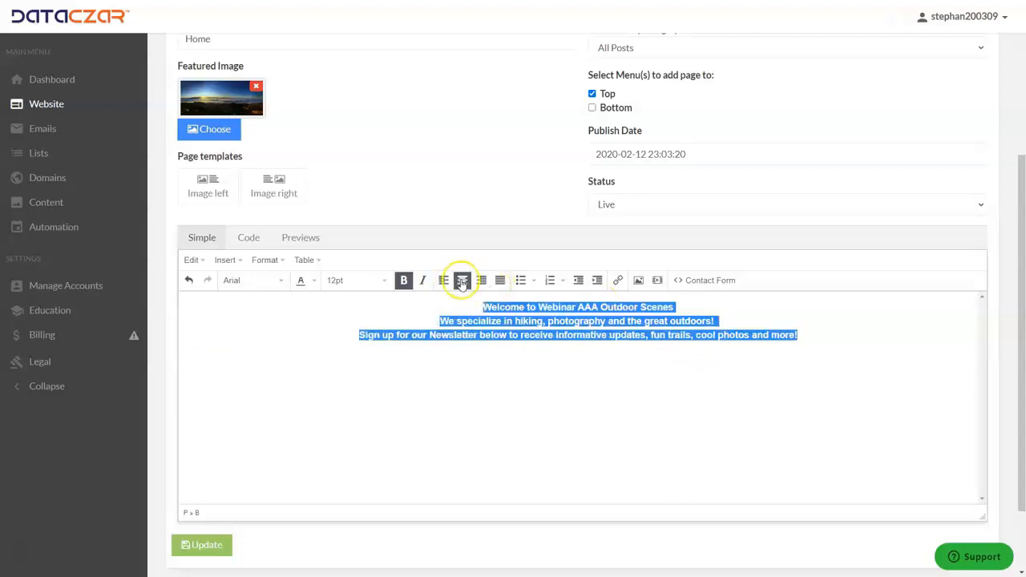
click(359, 282)
click(336, 386)
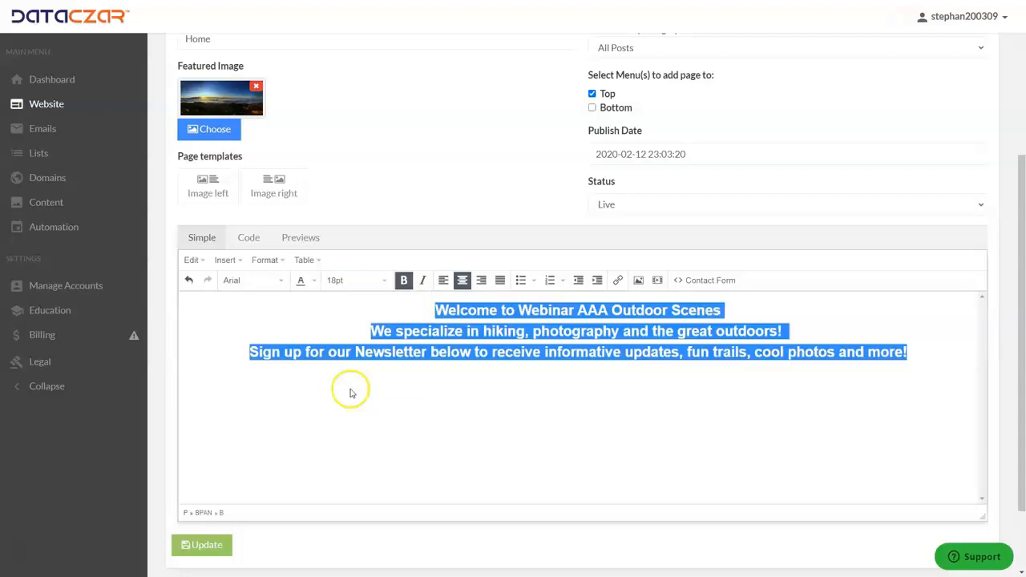
click(804, 329)
drag(798, 331, 365, 328)
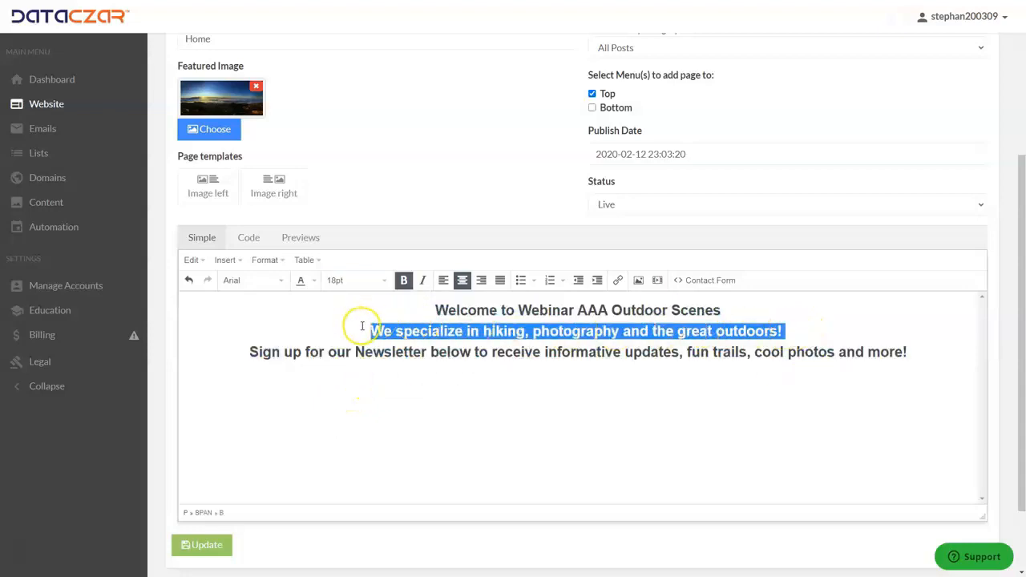
click(346, 280)
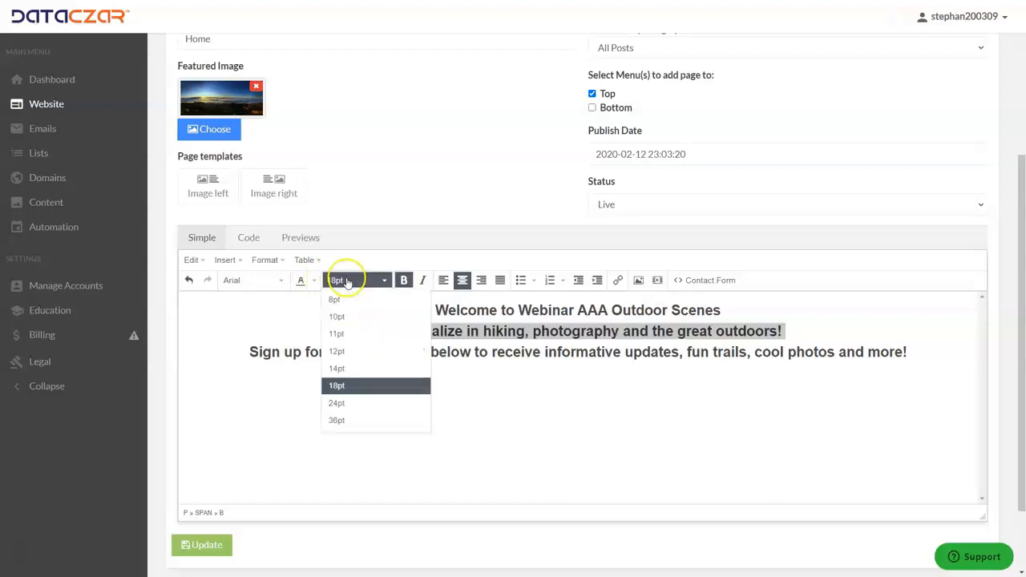
click(337, 369)
Insert four blank lines between the "We specialize in hiking" line and the newsletter sentence.
click(247, 345)
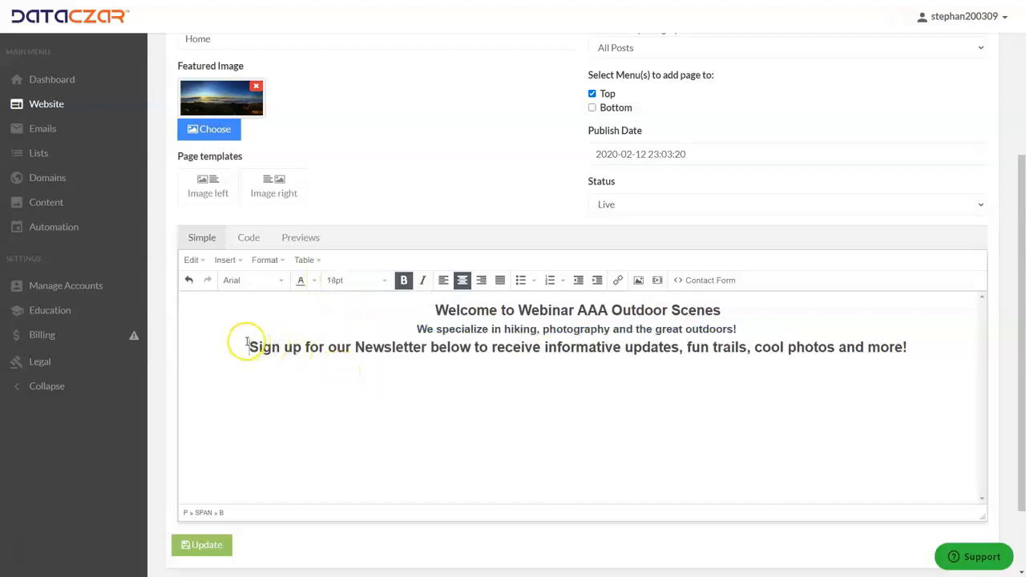
key(Return)
key(Return)
key(Return)
key(Return)
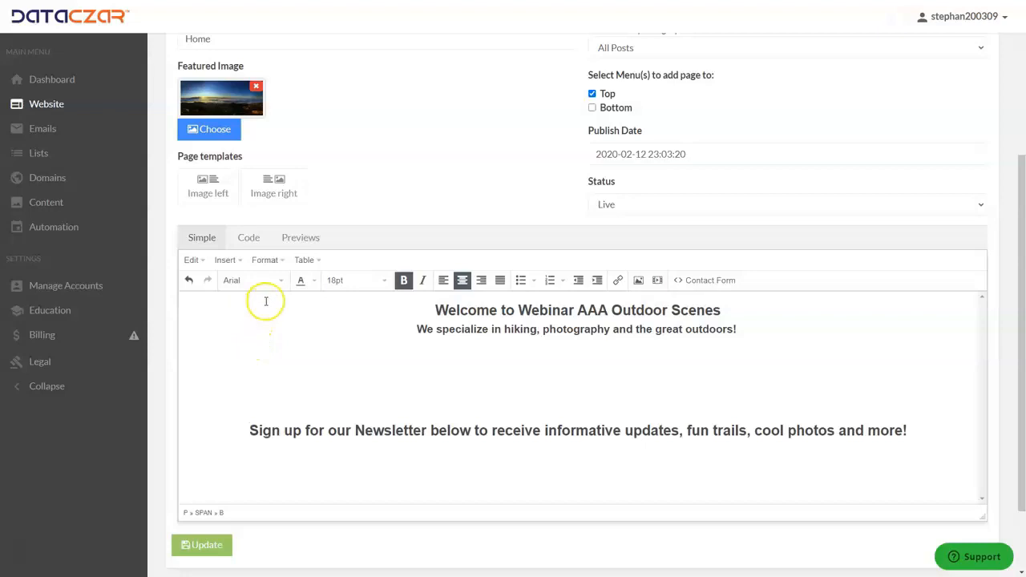
Left-align the newsletter sign-up sentence and set its font size to 12pt.
drag(258, 430, 779, 444)
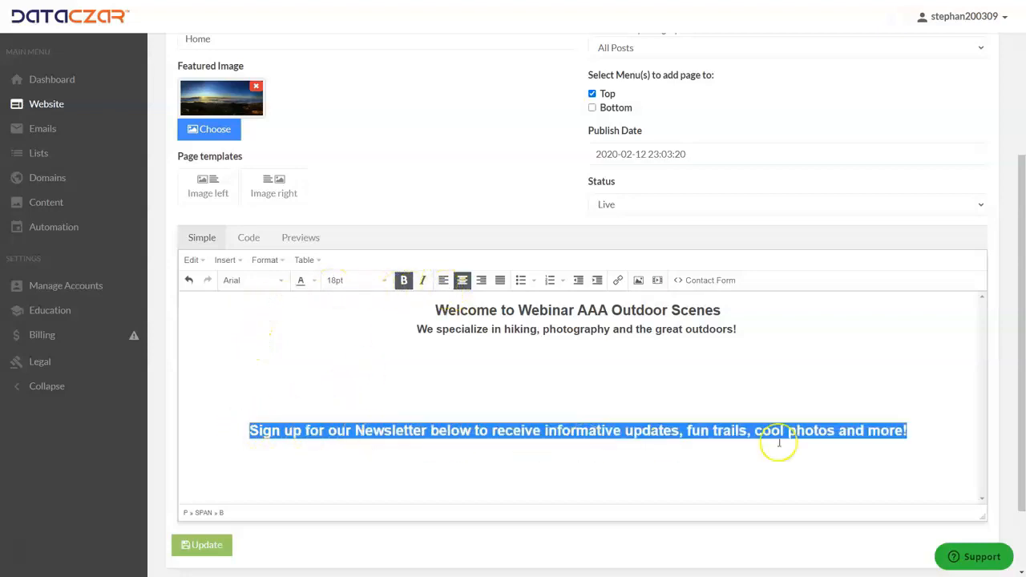
click(443, 280)
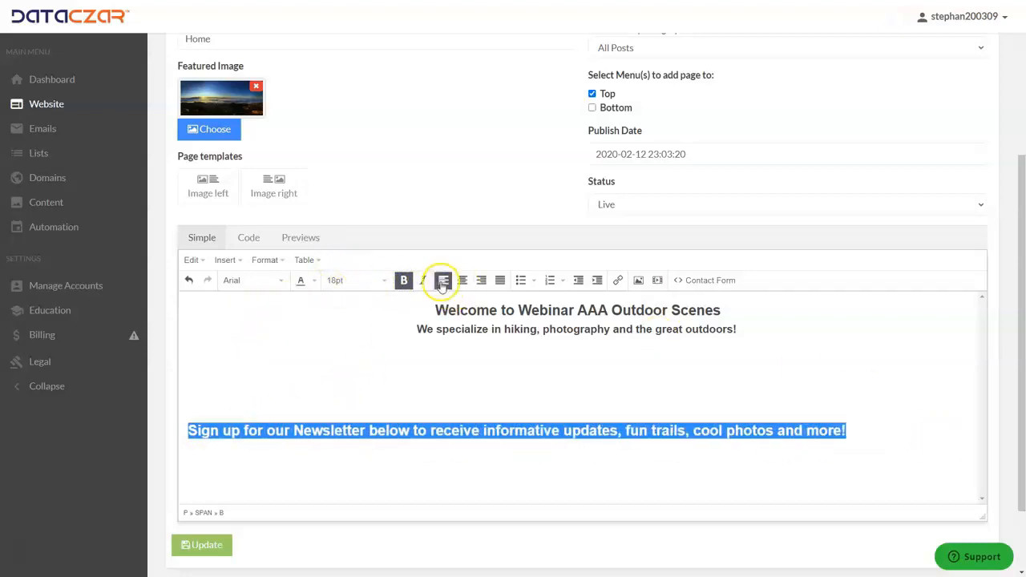
click(337, 281)
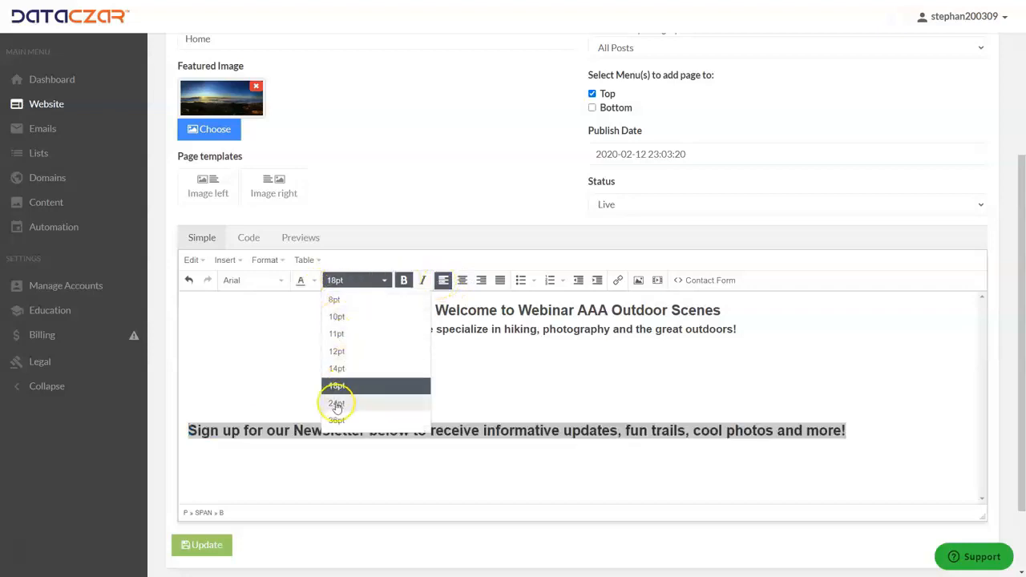
click(340, 351)
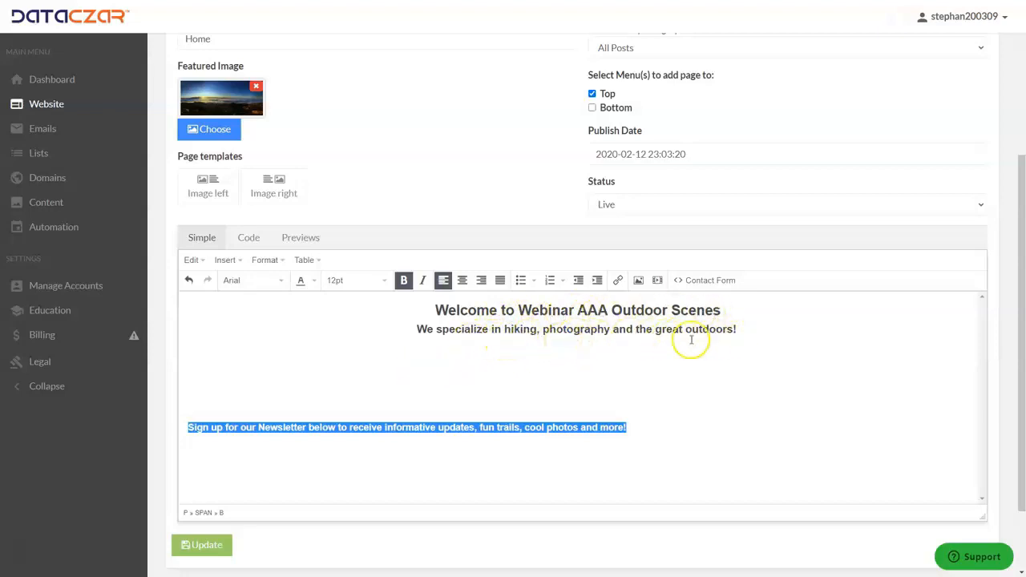
Insert the giant tree photo from the stored images on the blank line below the "We specialize in hiking" line.
click(354, 408)
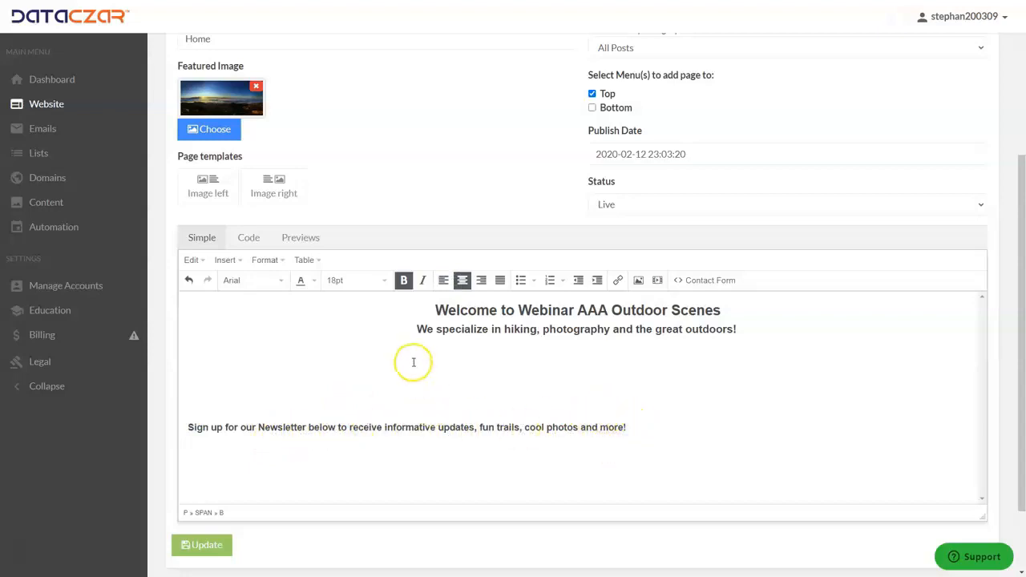
scroll(371, 323, up, 2)
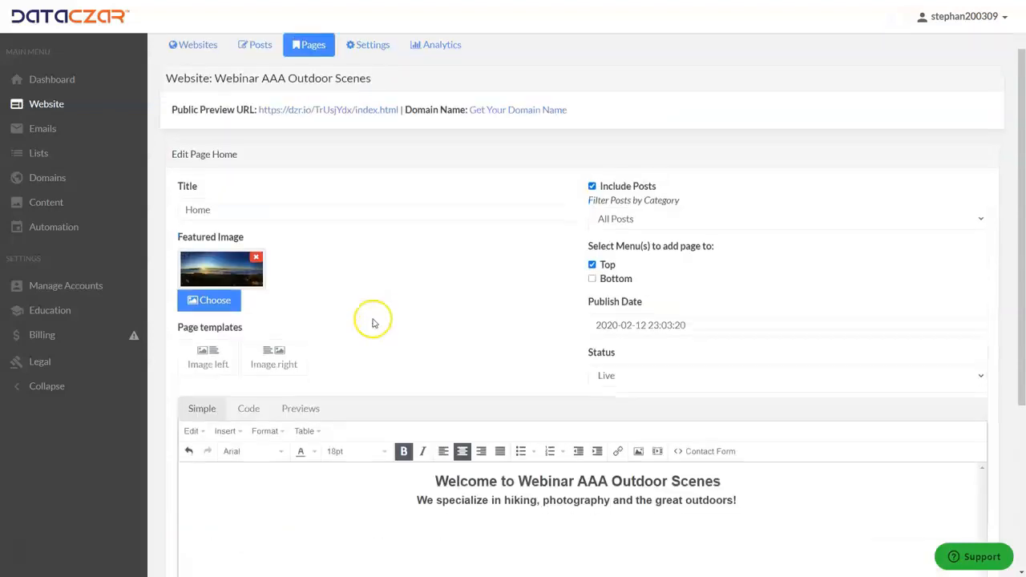
scroll(371, 318, down, 3)
scroll(321, 337, up, 3)
scroll(323, 334, down, 2)
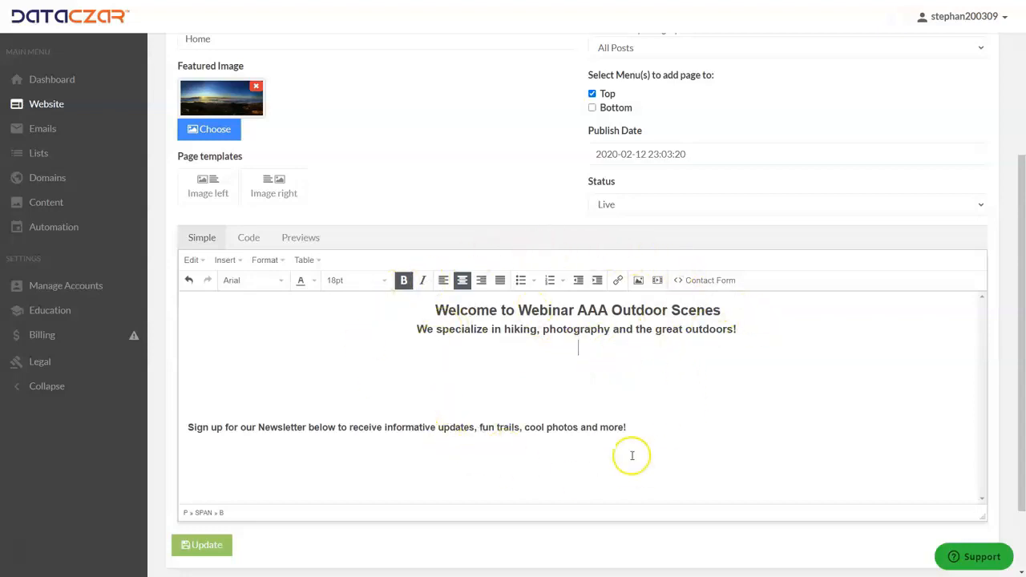
click(639, 282)
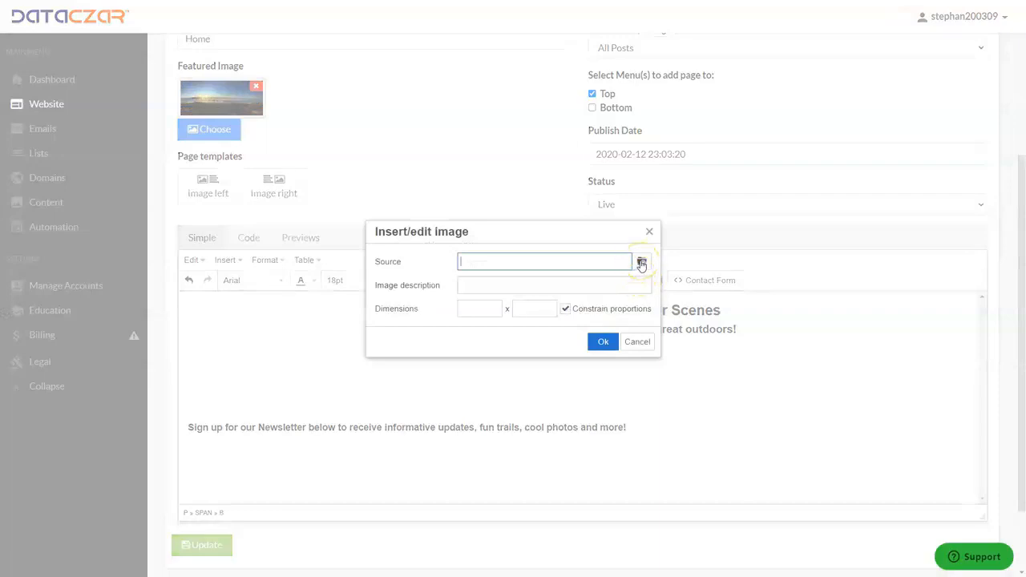
click(641, 263)
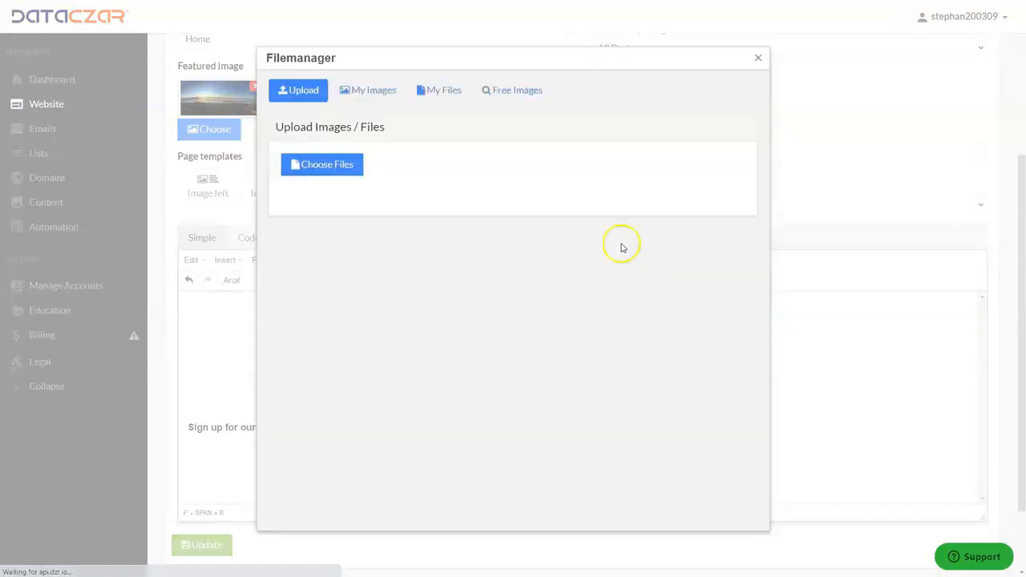
click(374, 92)
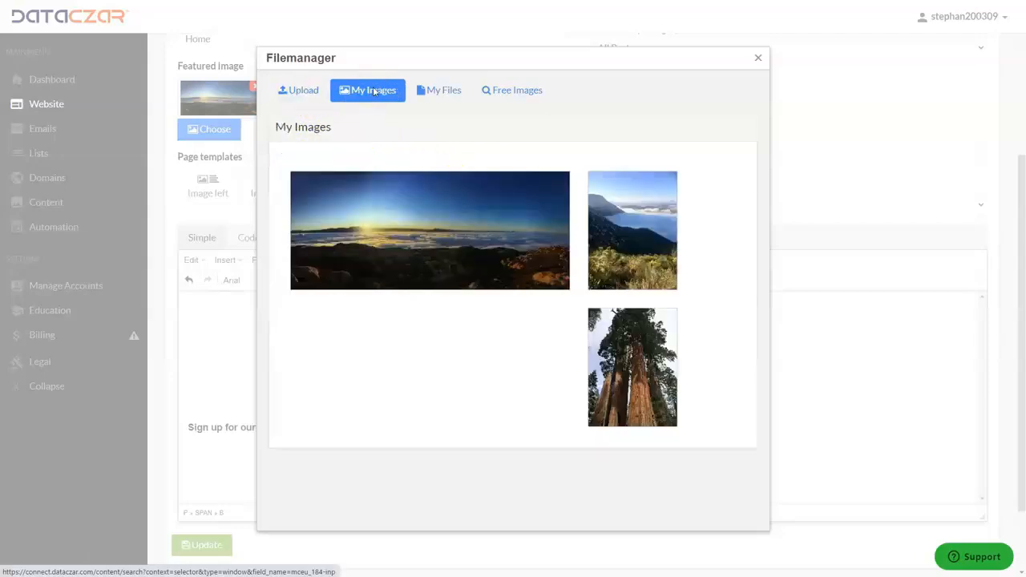
click(634, 370)
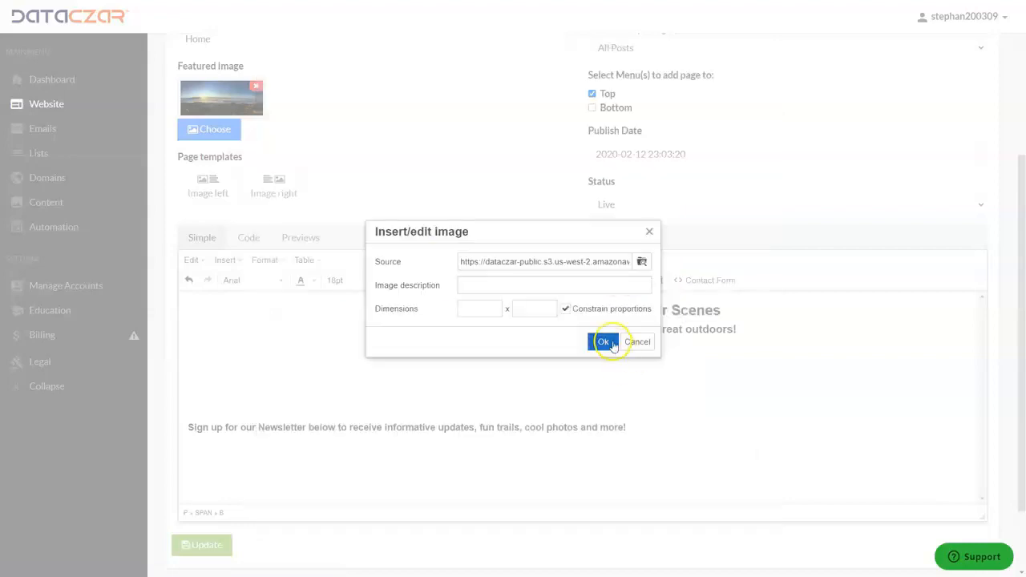
click(602, 341)
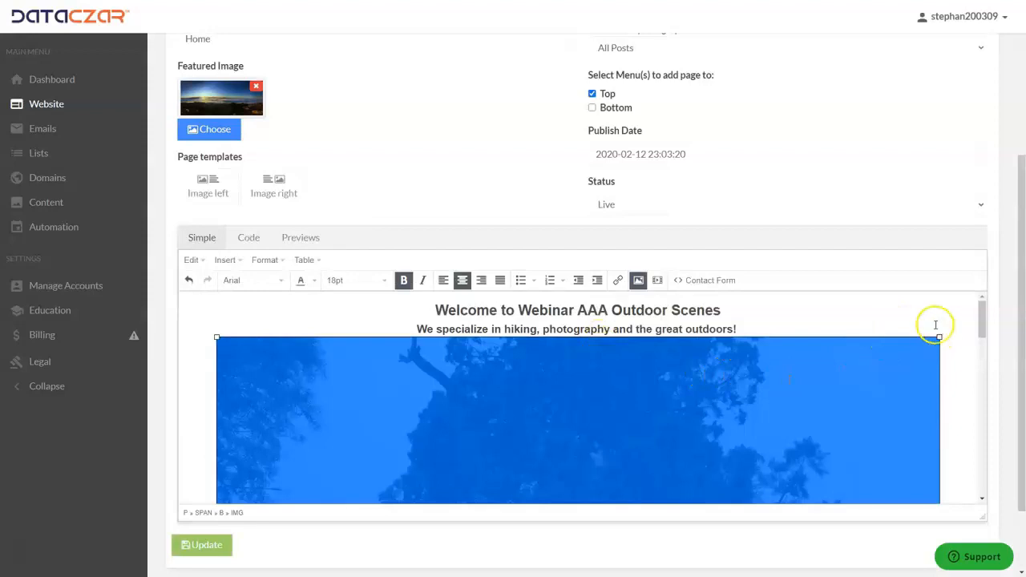
Shrink the inserted tree photo proportionally to about two-thirds of its original width in the page body.
drag(938, 337, 841, 385)
scroll(841, 377, down, 1)
scroll(850, 378, up, 4)
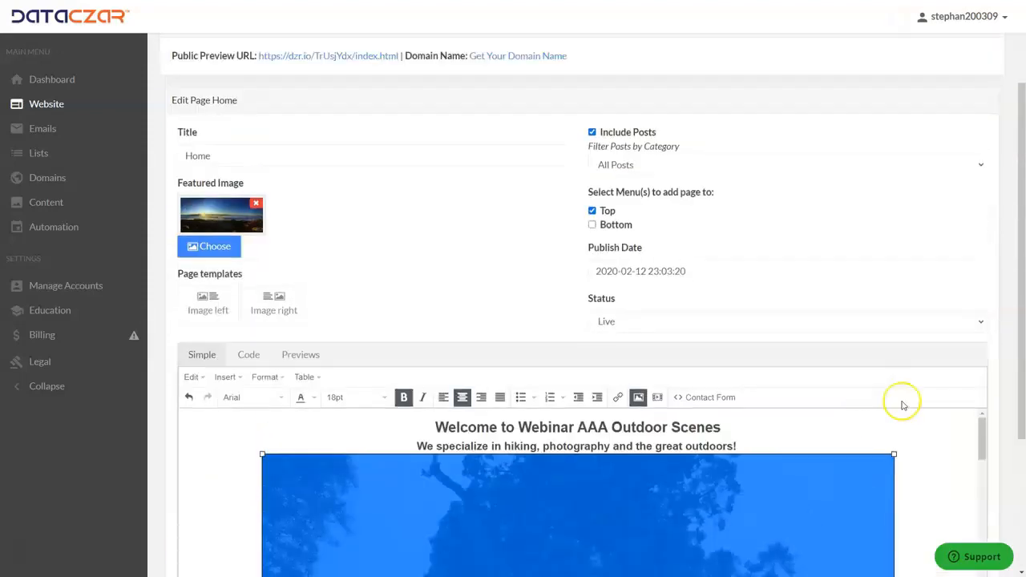
drag(893, 453, 790, 550)
scroll(790, 477, down, 1)
scroll(793, 458, up, 2)
drag(840, 455, 790, 479)
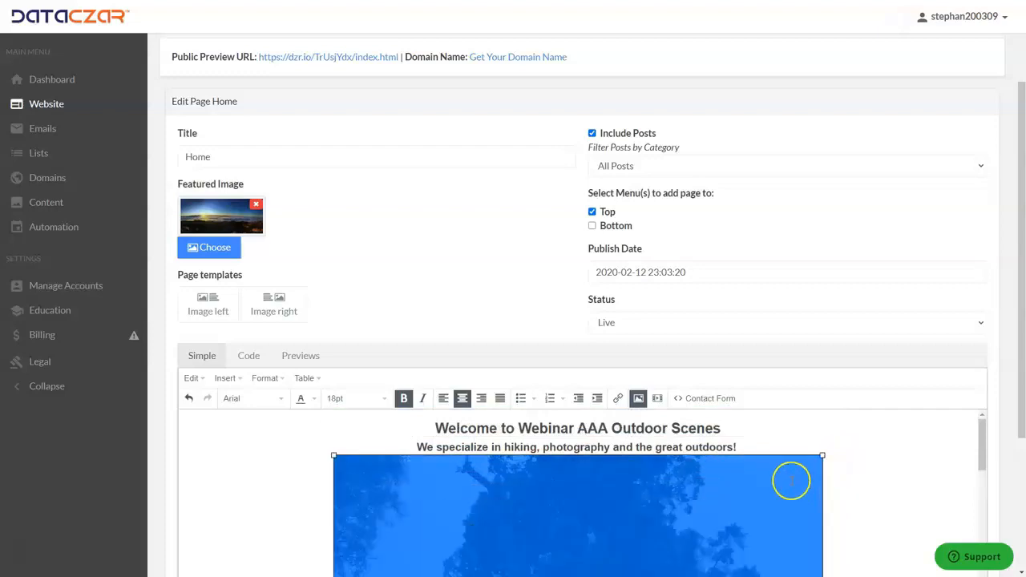
Save the edited Home page with its banner, welcome text and tree photo.
scroll(726, 476, down, 8)
scroll(202, 389, up, 10)
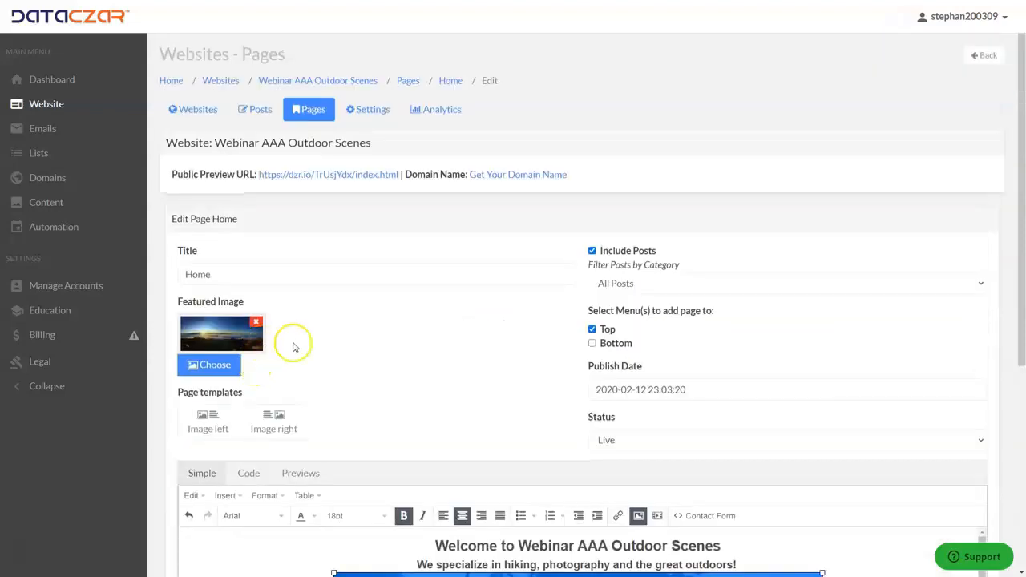
scroll(281, 361, down, 5)
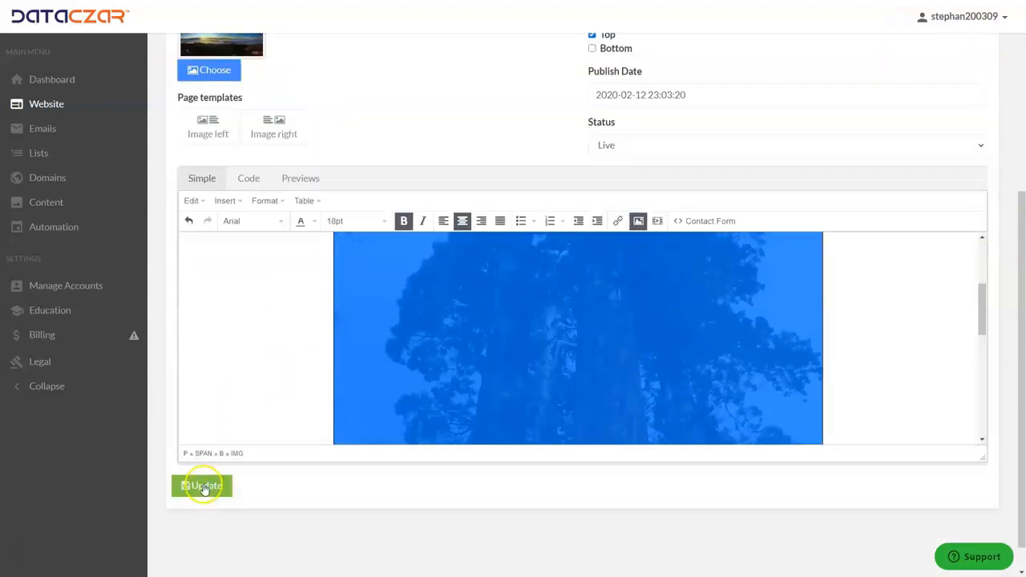
click(204, 487)
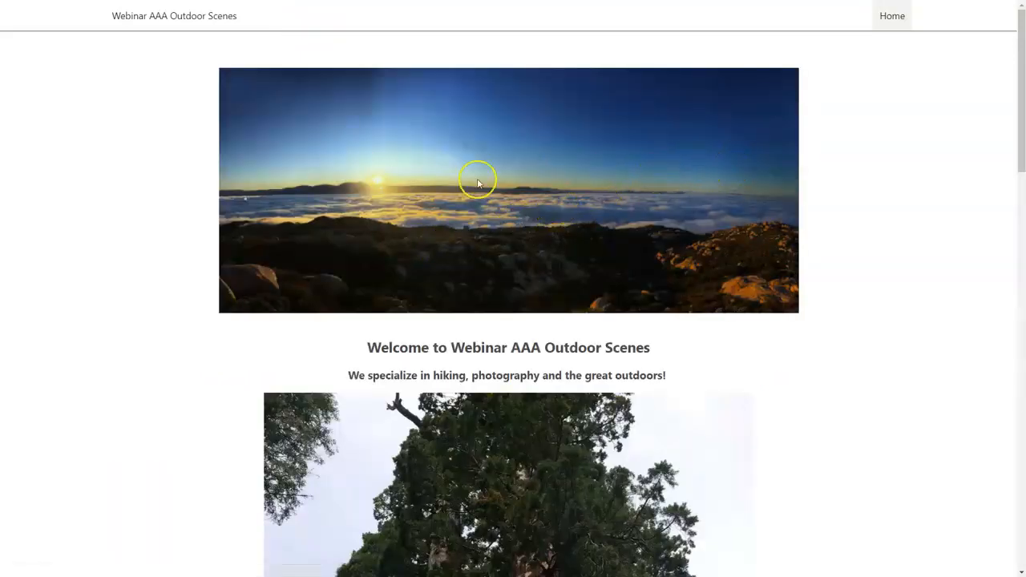
Review the public Home page from banner to footer, checking the welcome text, tree photo, blog post and newsletter form.
scroll(547, 259, down, 2)
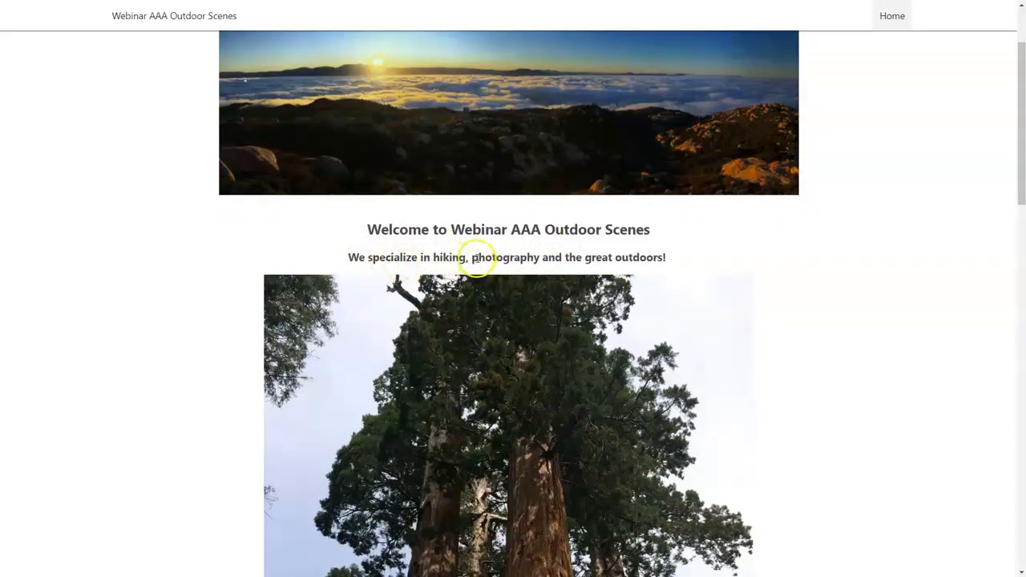
scroll(641, 303, down, 5)
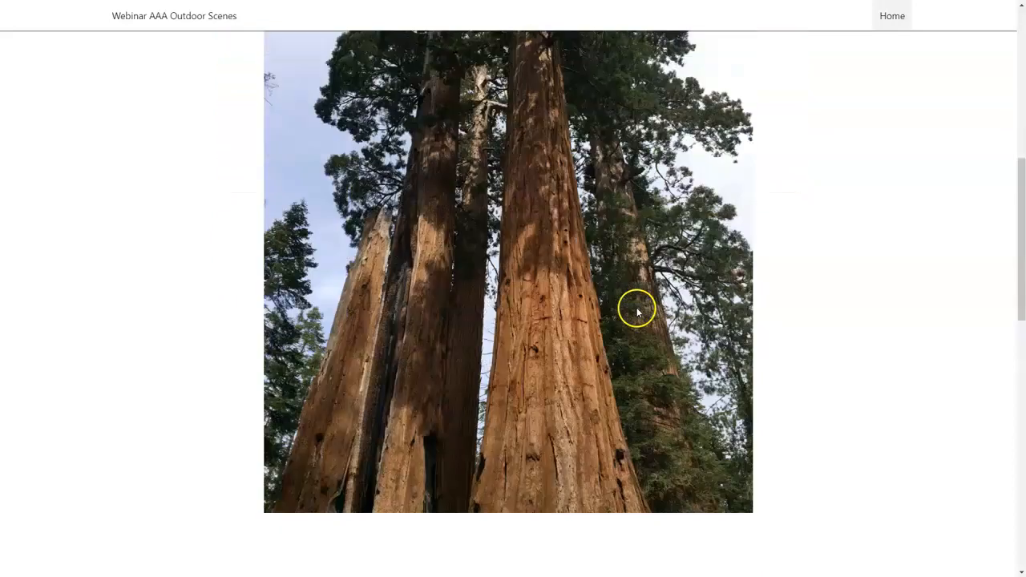
scroll(637, 311, down, 3)
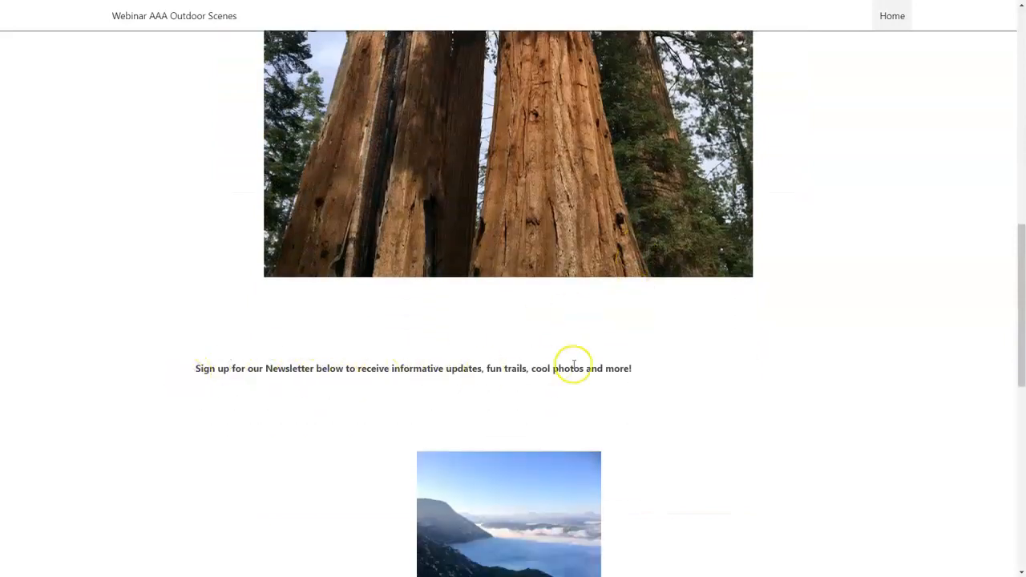
scroll(678, 371, down, 4)
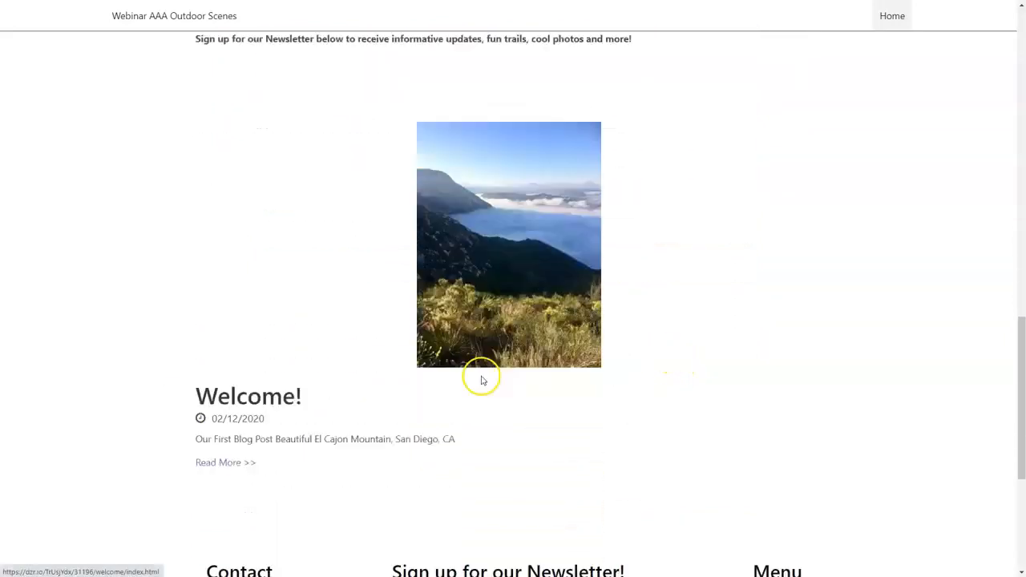
scroll(476, 362, up, 12)
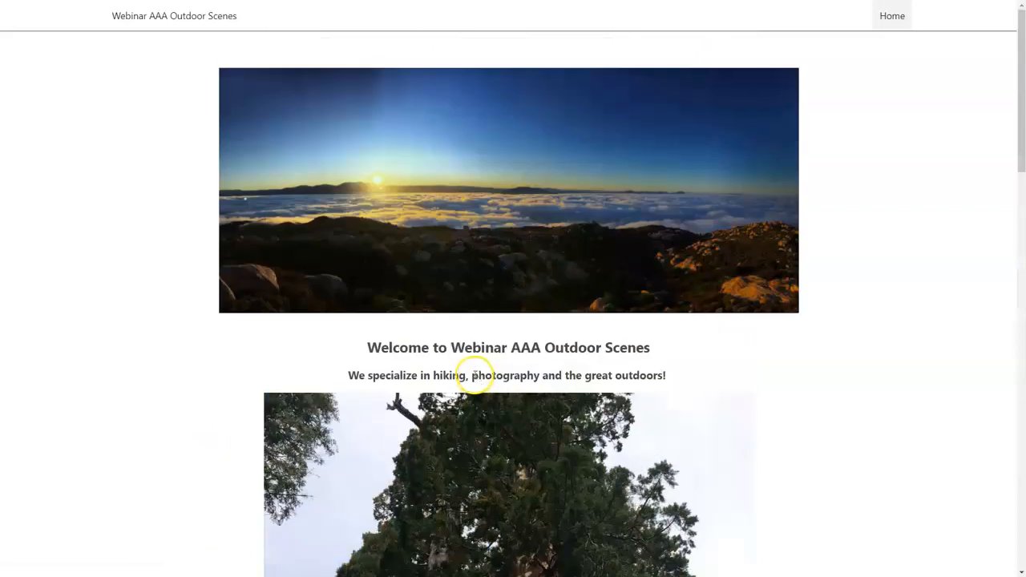
scroll(476, 375, down, 12)
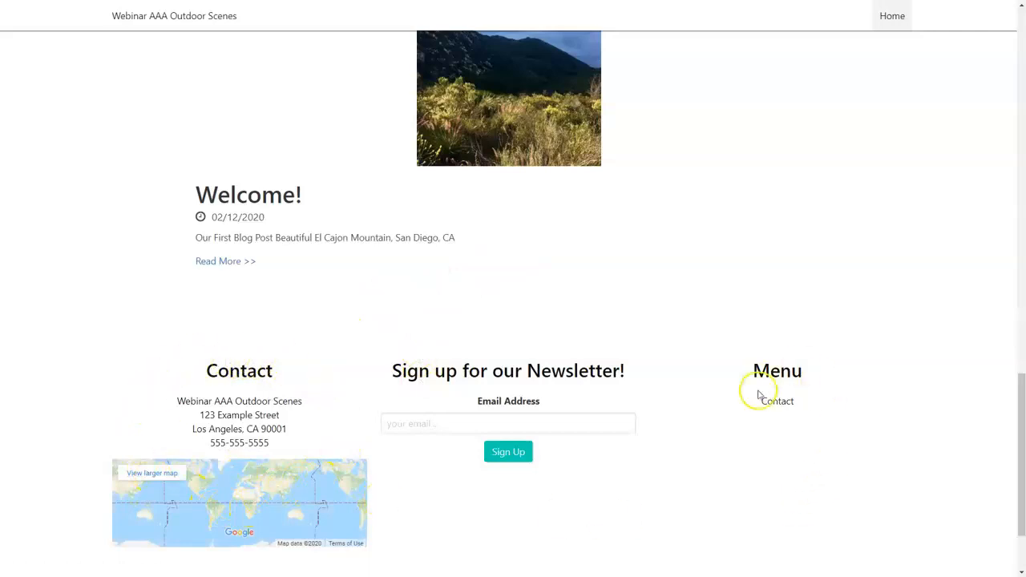
scroll(721, 426, up, 4)
scroll(720, 426, up, 10)
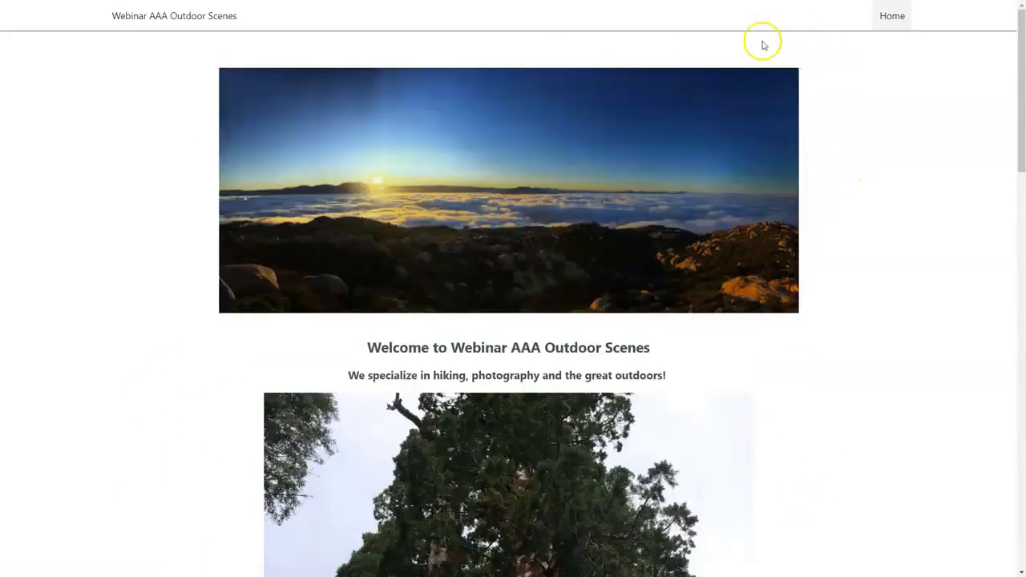
Close the public preview and open the settings of the Webinar AAA Outdoor Scenes website.
key(ctrl+w)
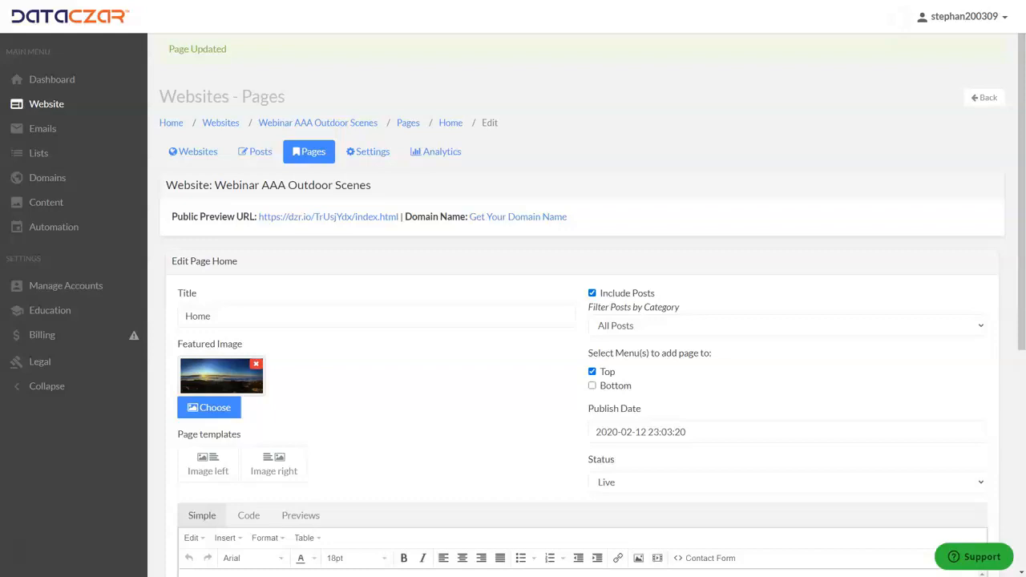
click(385, 156)
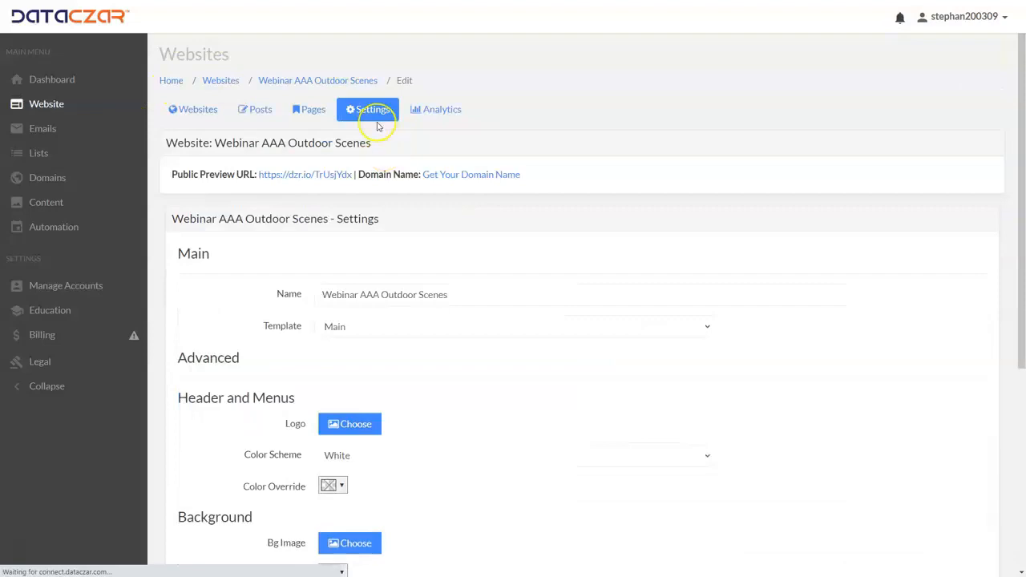
Change the website's template to Cyborg in the main settings.
click(406, 329)
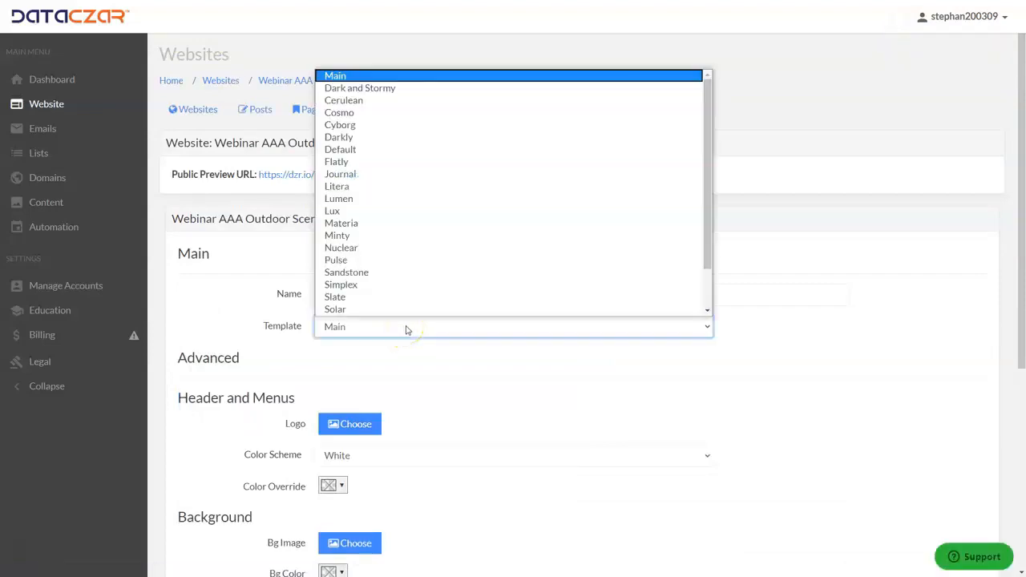
click(383, 130)
scroll(511, 391, down, 1)
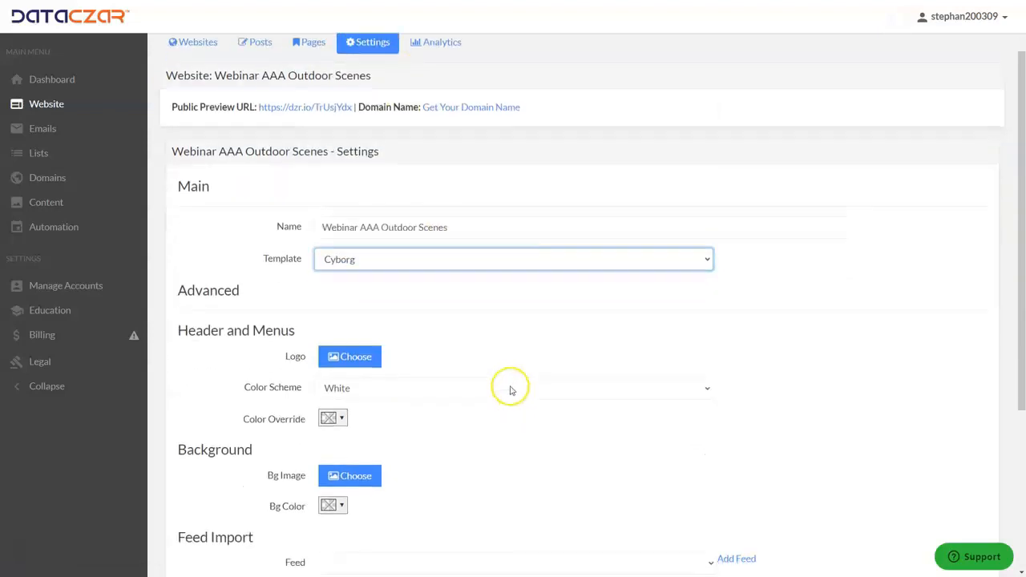
scroll(511, 390, down, 1)
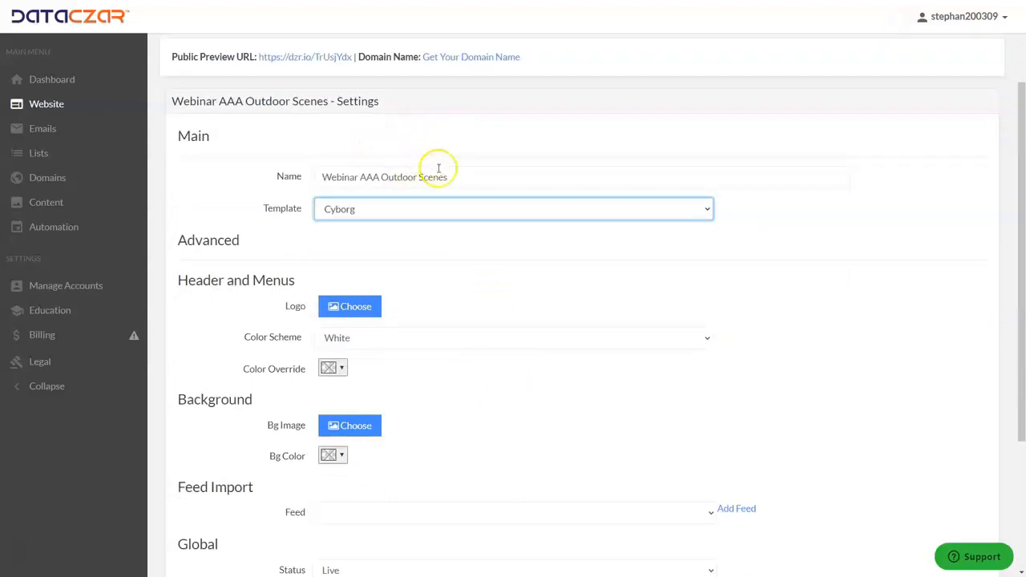
drag(461, 176, 296, 178)
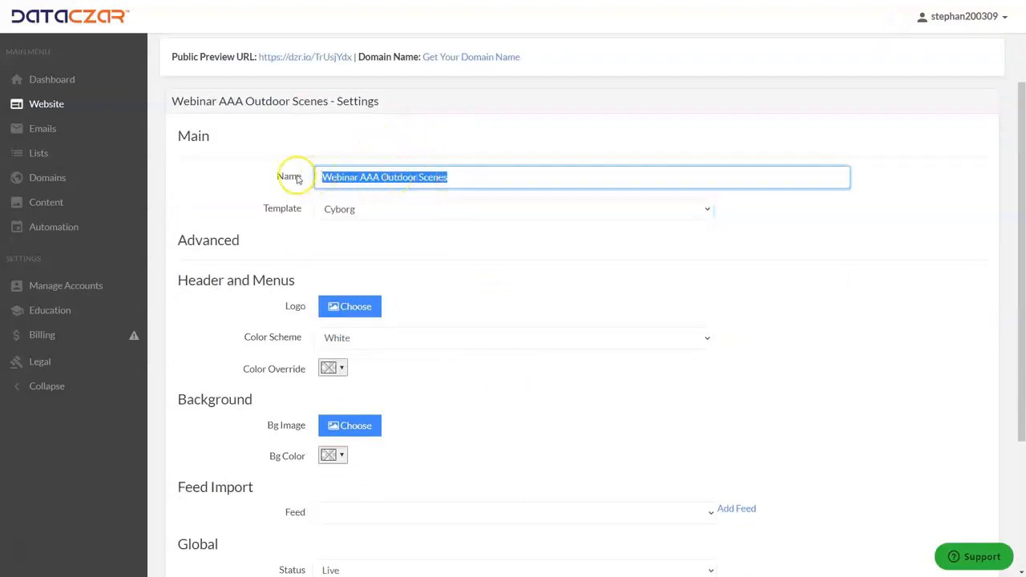
click(466, 178)
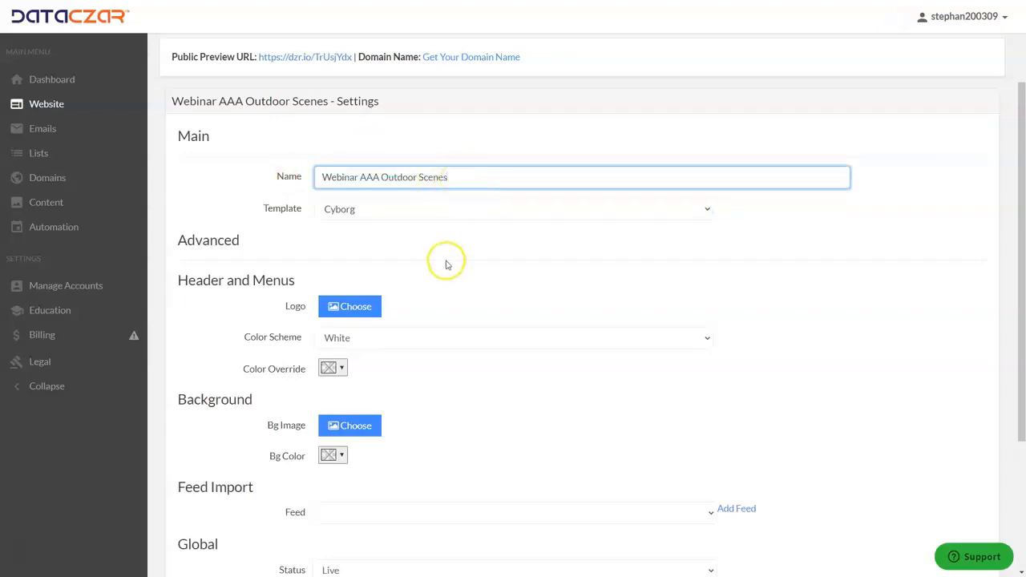
scroll(456, 267, down, 2)
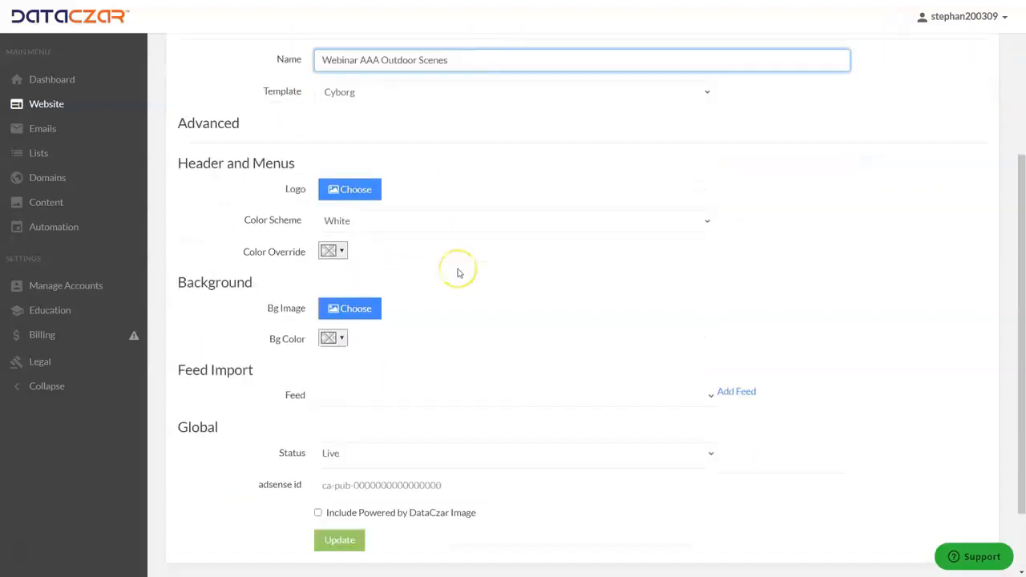
scroll(458, 271, up, 2)
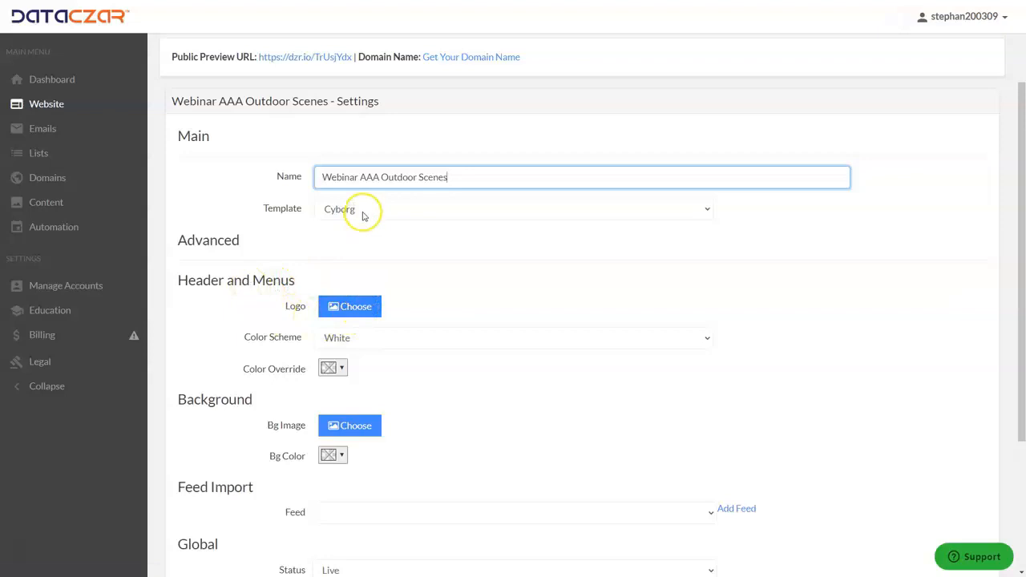
Upload AAAOutdoors-Logo3b2_dark.png from the Saved_Images_Webinars folder as the website's header logo.
click(366, 310)
click(363, 357)
click(358, 358)
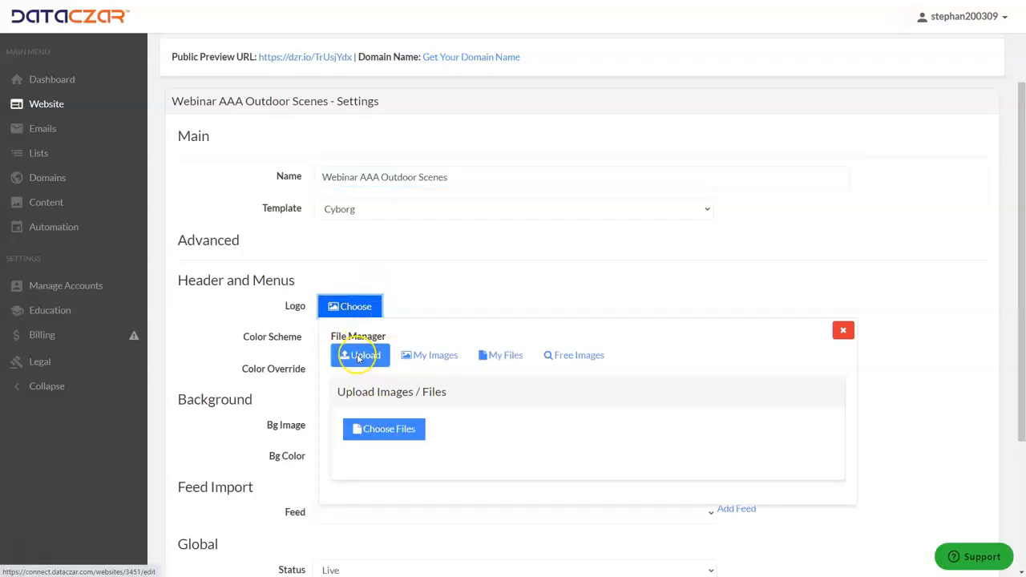
click(383, 435)
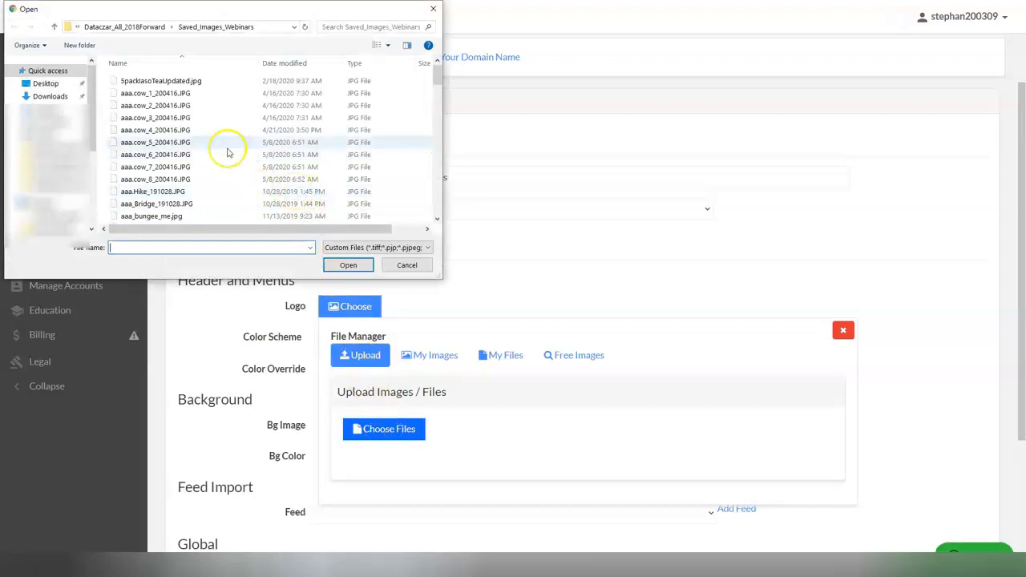
scroll(173, 141, down, 5)
scroll(174, 138, down, 1)
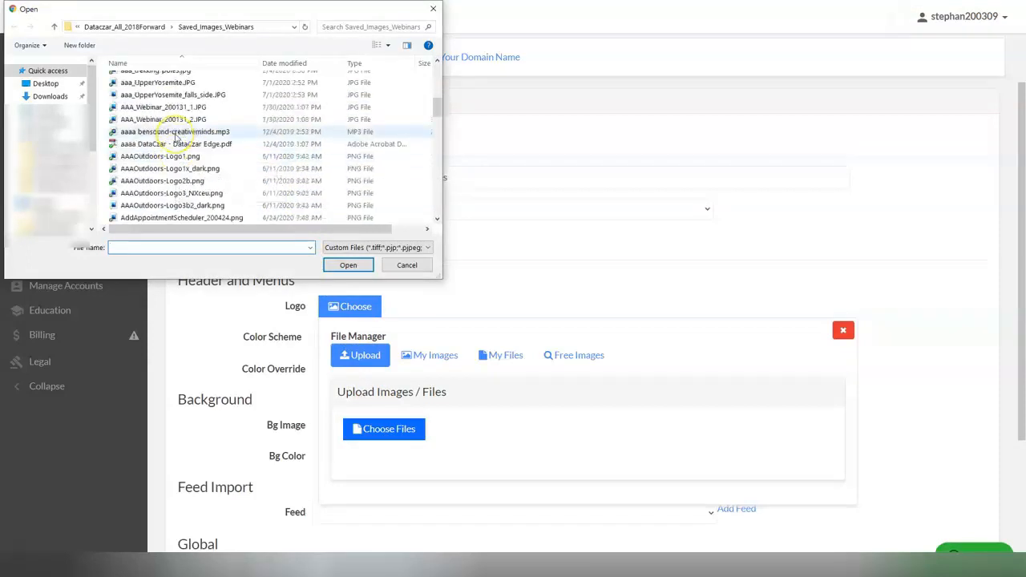
double_click(190, 206)
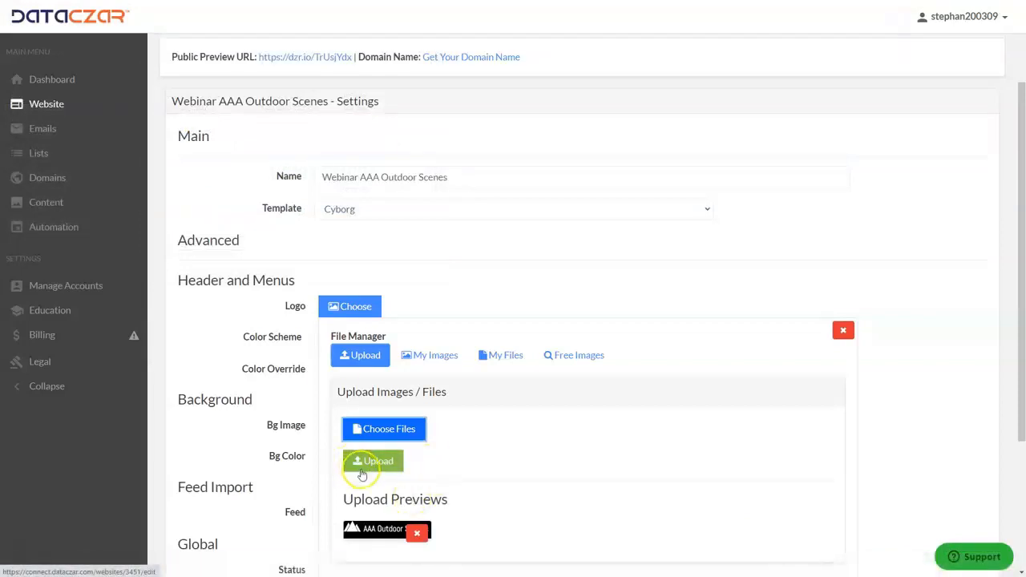
click(371, 463)
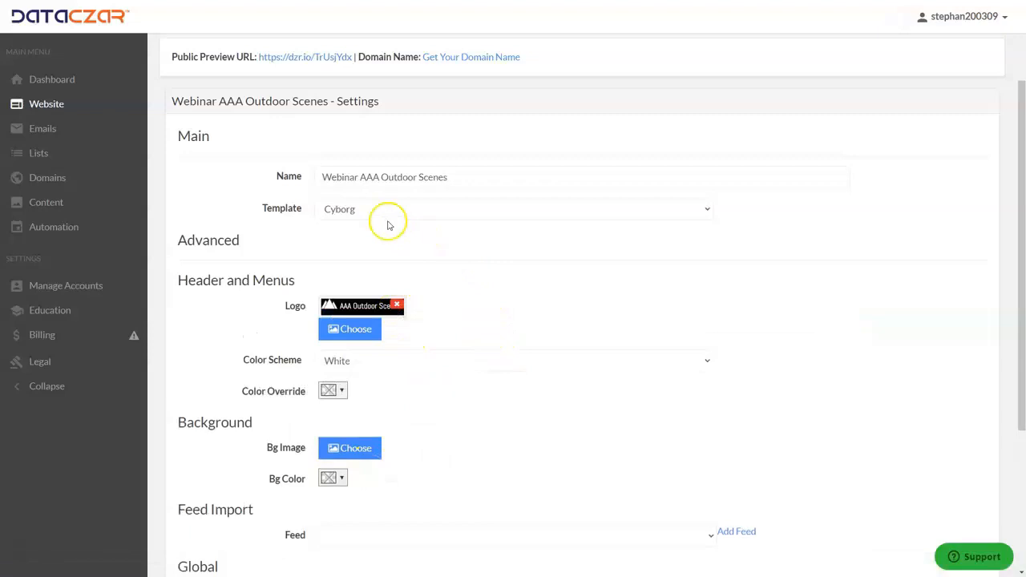
Save the website settings with the Cyborg template and the uploaded logo.
scroll(508, 373, down, 3)
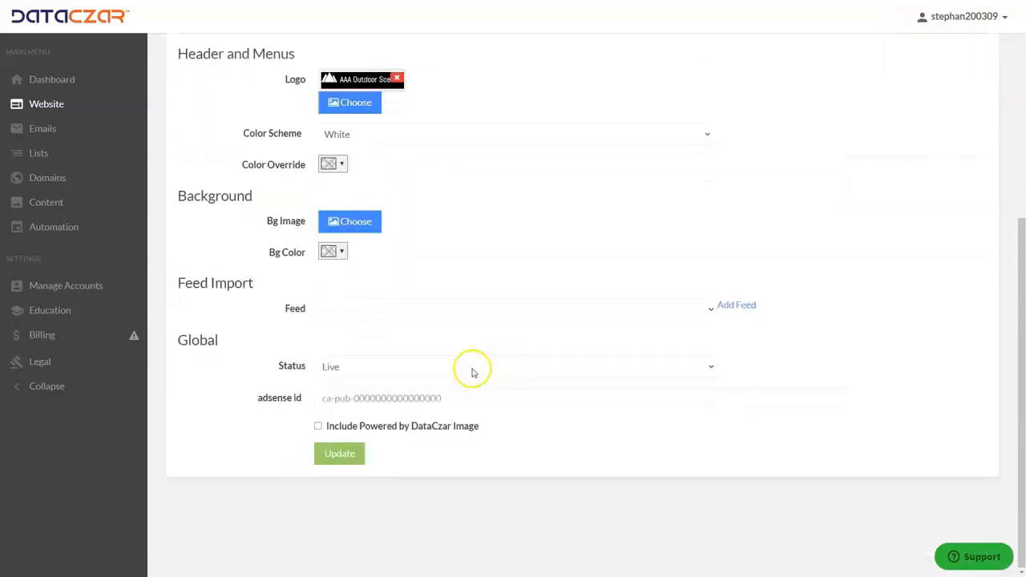
click(340, 454)
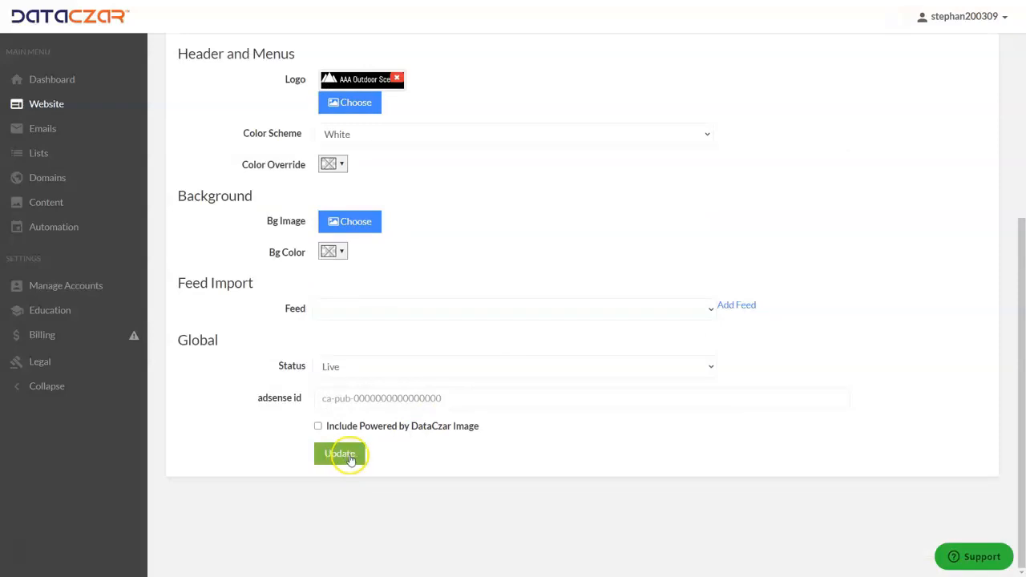
click(340, 453)
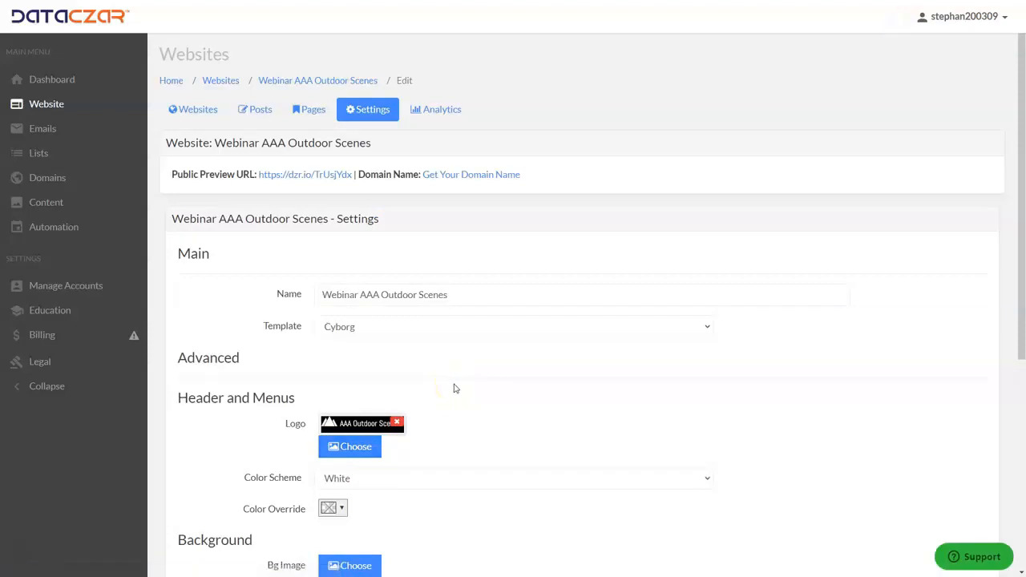
Exit full screen and open help.dataczar.com in a new browser tab.
key(F11)
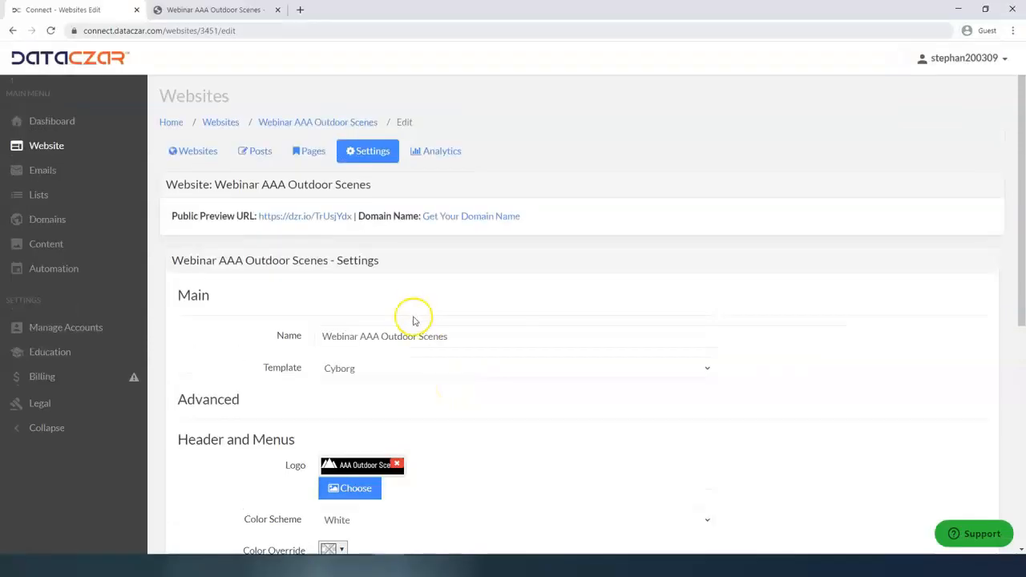
click(300, 10)
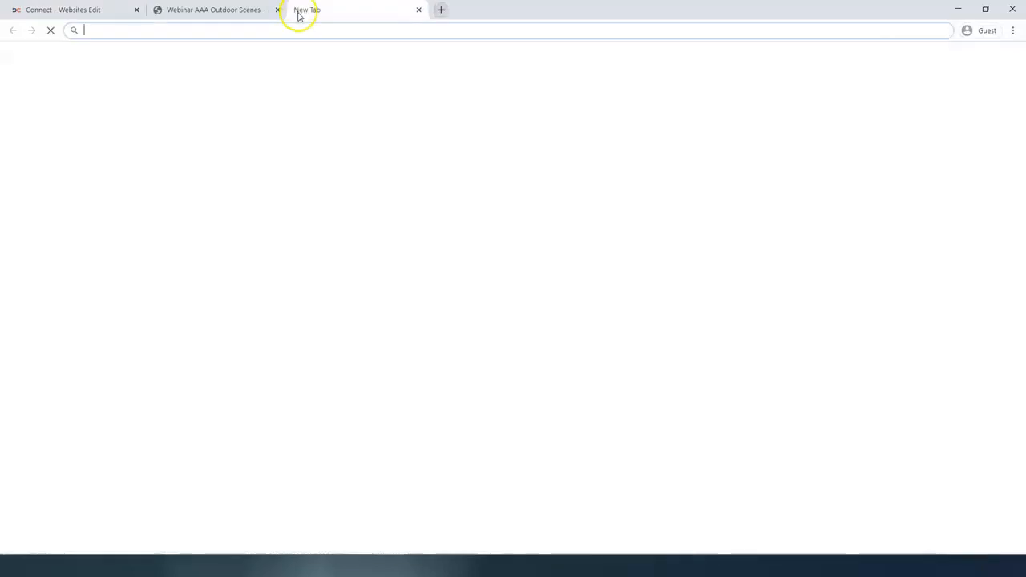
text(help)
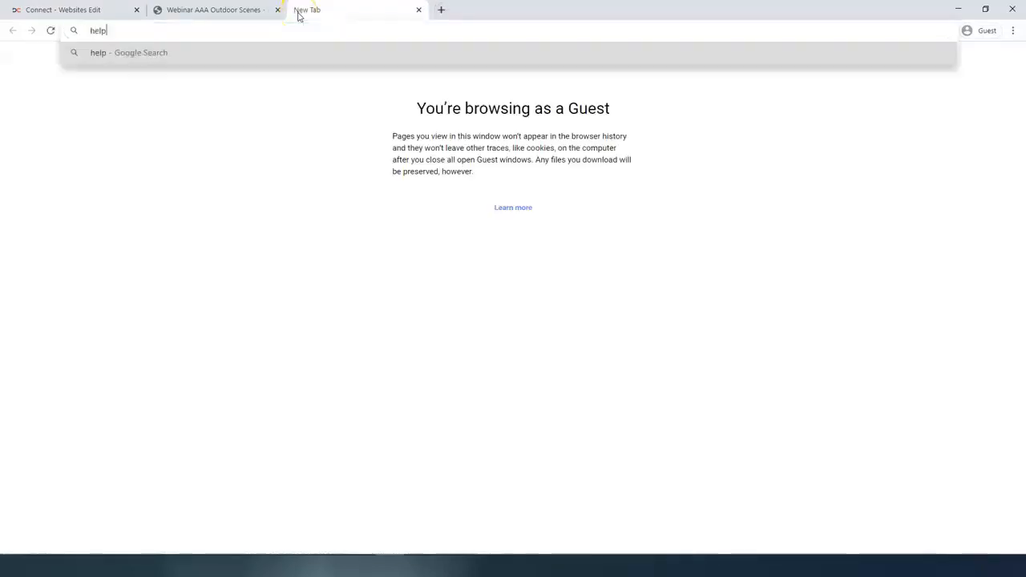
text(.datac)
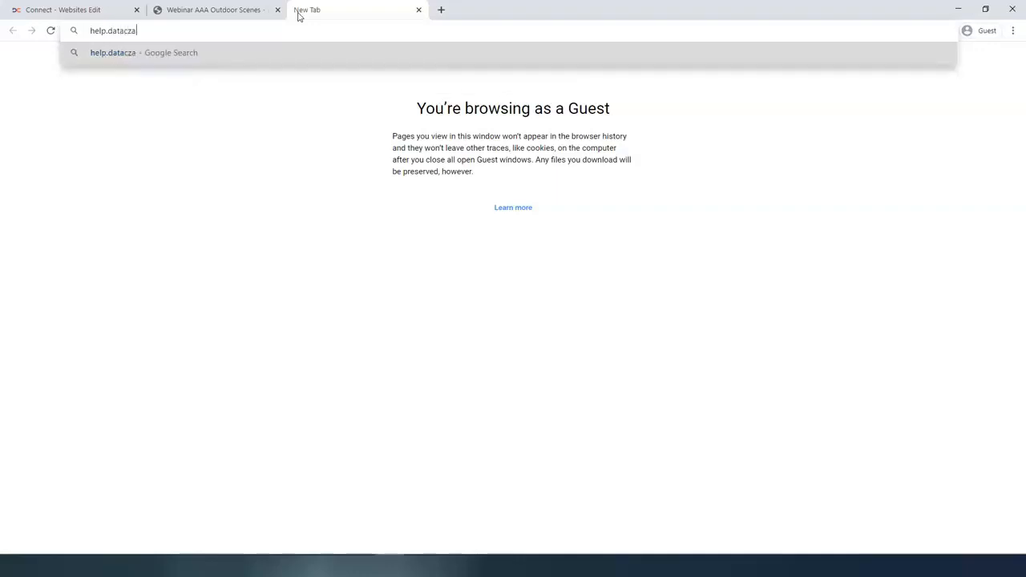
text(zar.com)
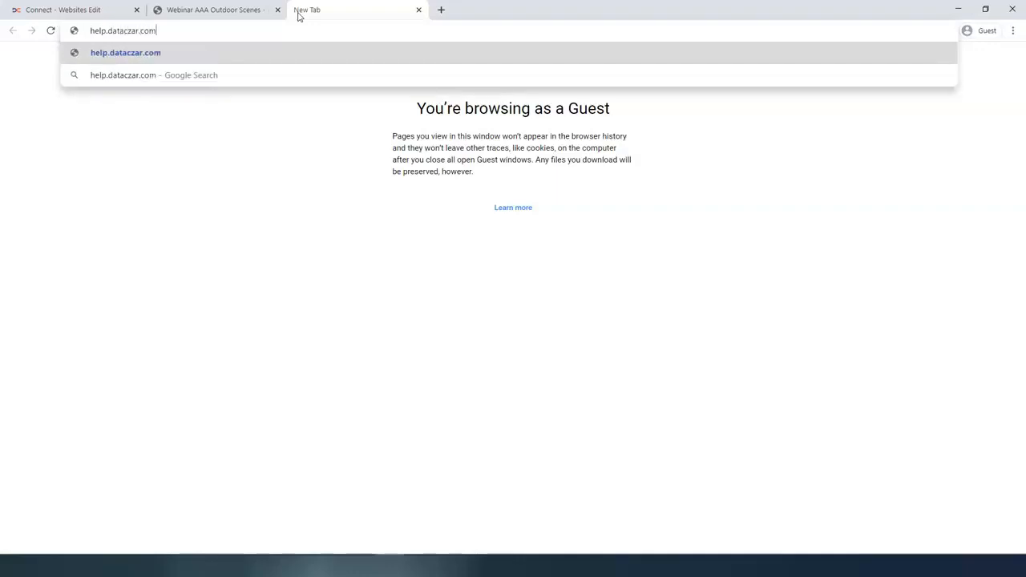
key(Return)
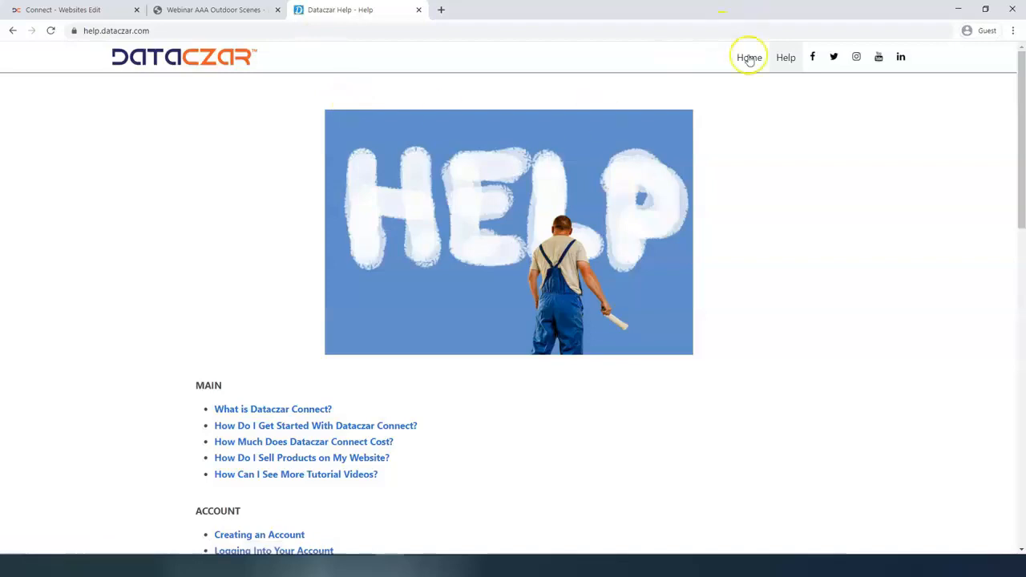
Open the How to Use Website Templates article from the Website section of the help page.
scroll(393, 318, down, 2)
scroll(392, 319, down, 2)
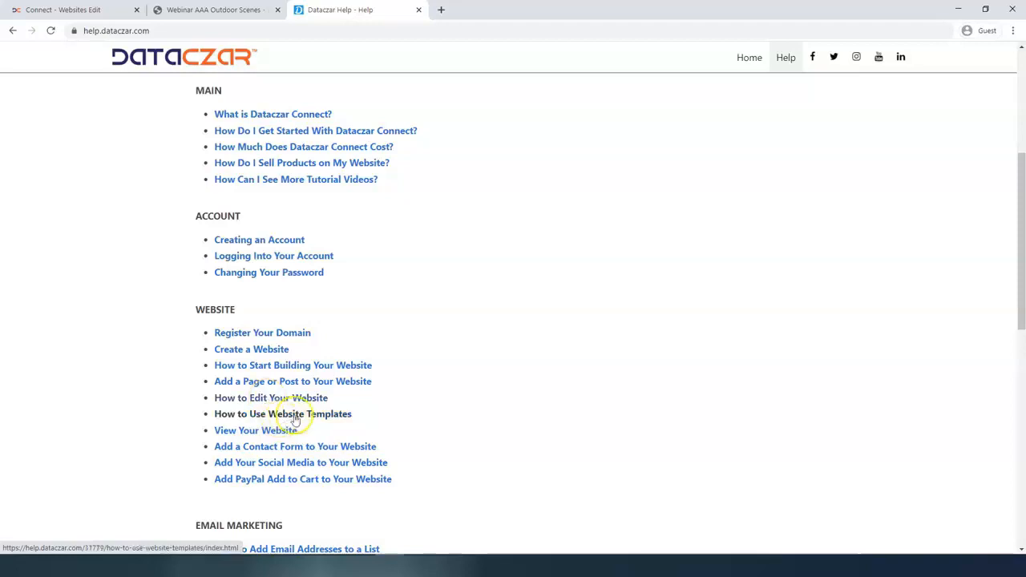
click(295, 414)
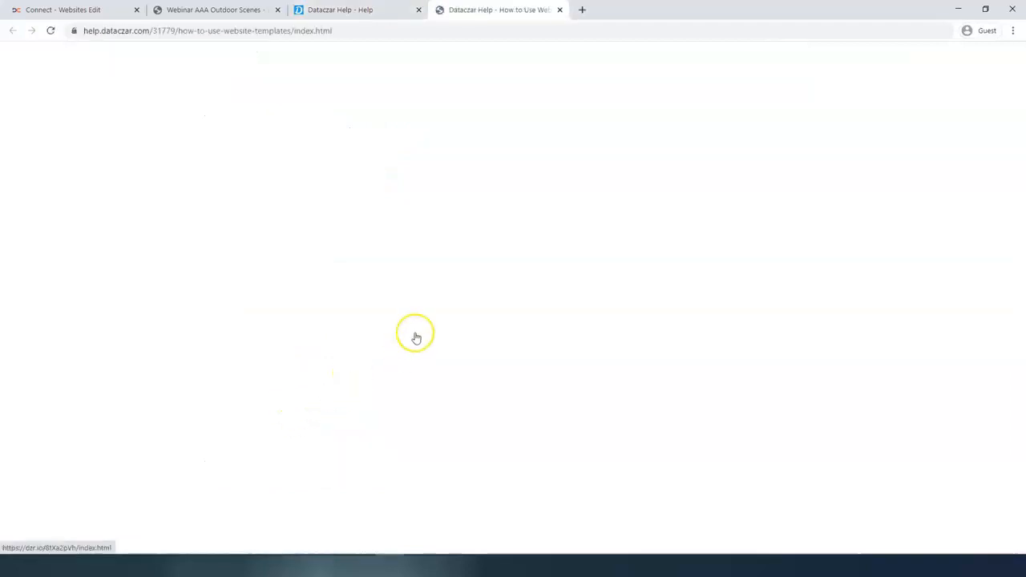
Examine the sample images of the available website templates, and close both help tabs to return to the public site preview.
scroll(428, 273, down, 2)
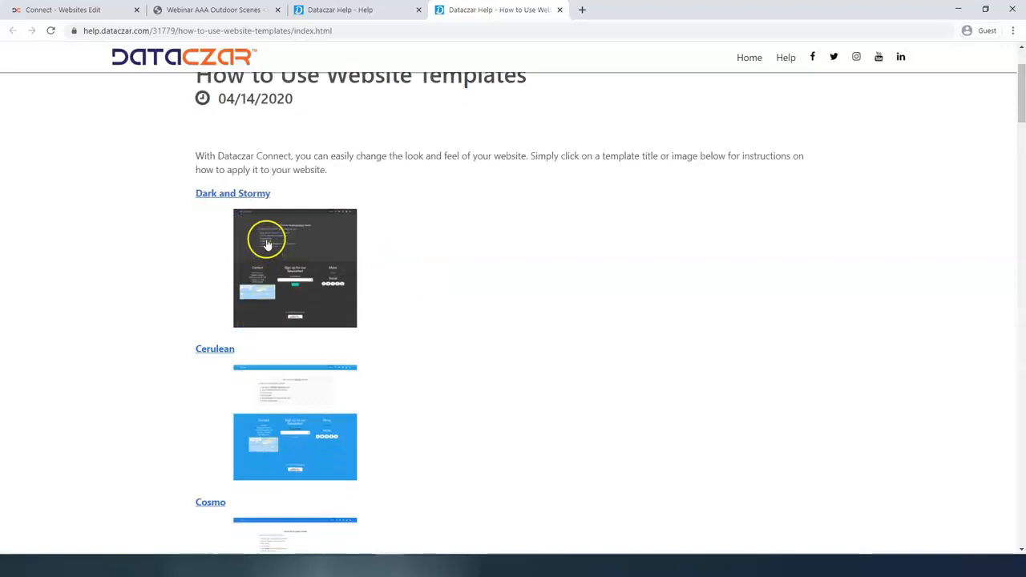
scroll(260, 238, down, 3)
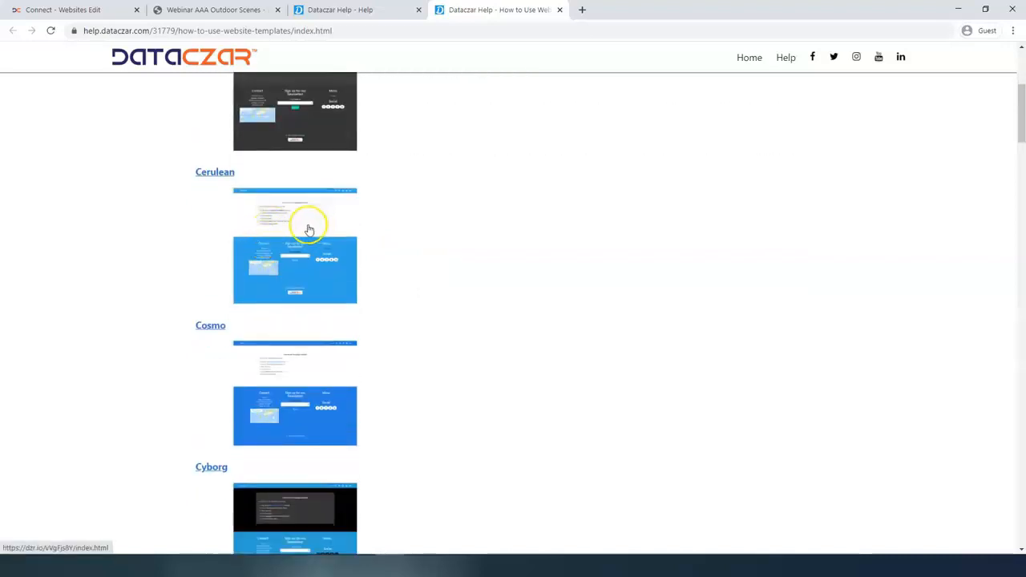
scroll(309, 230, down, 4)
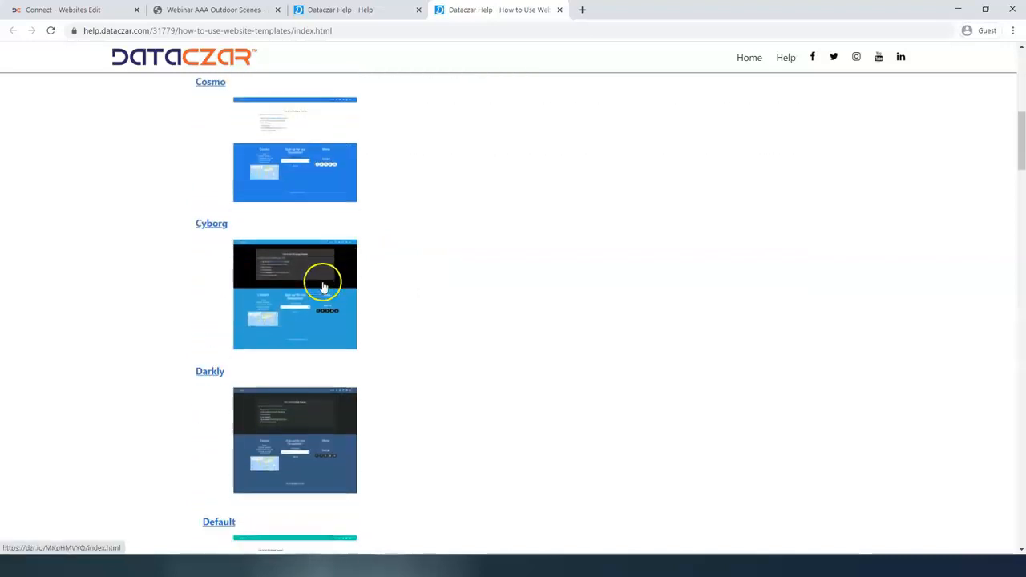
scroll(336, 248, down, 1)
scroll(589, 265, down, 6)
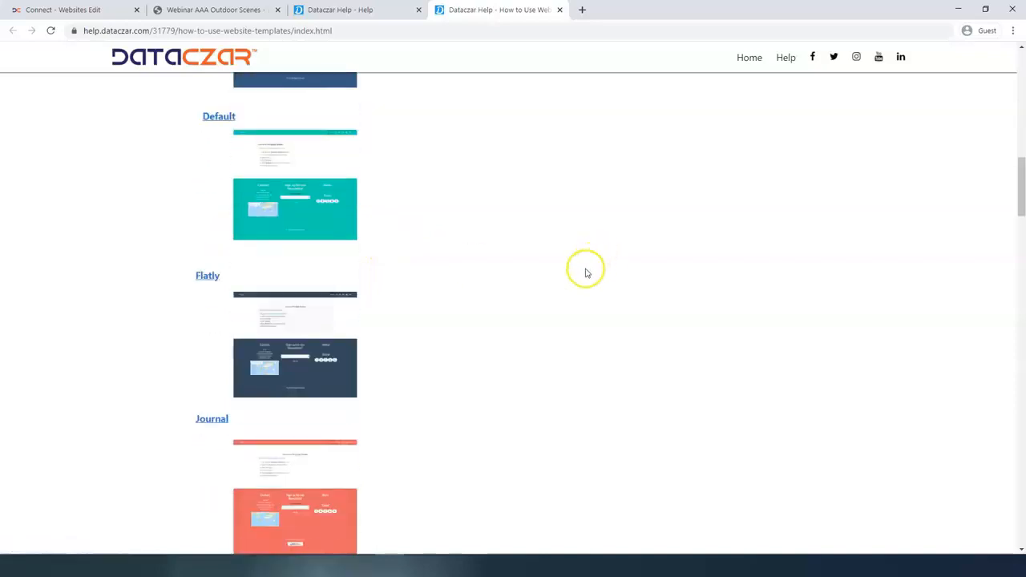
scroll(585, 272, up, 15)
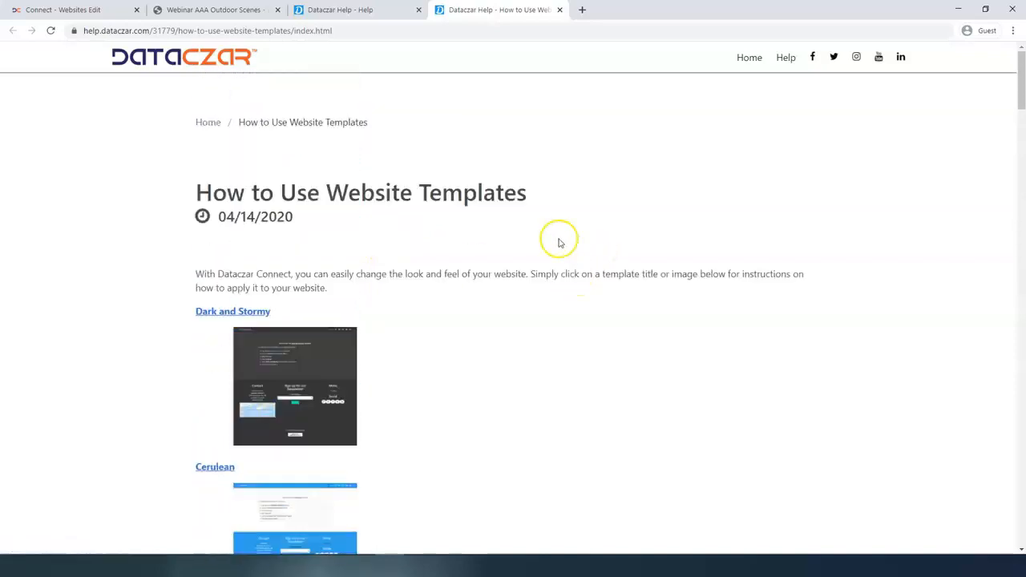
click(560, 9)
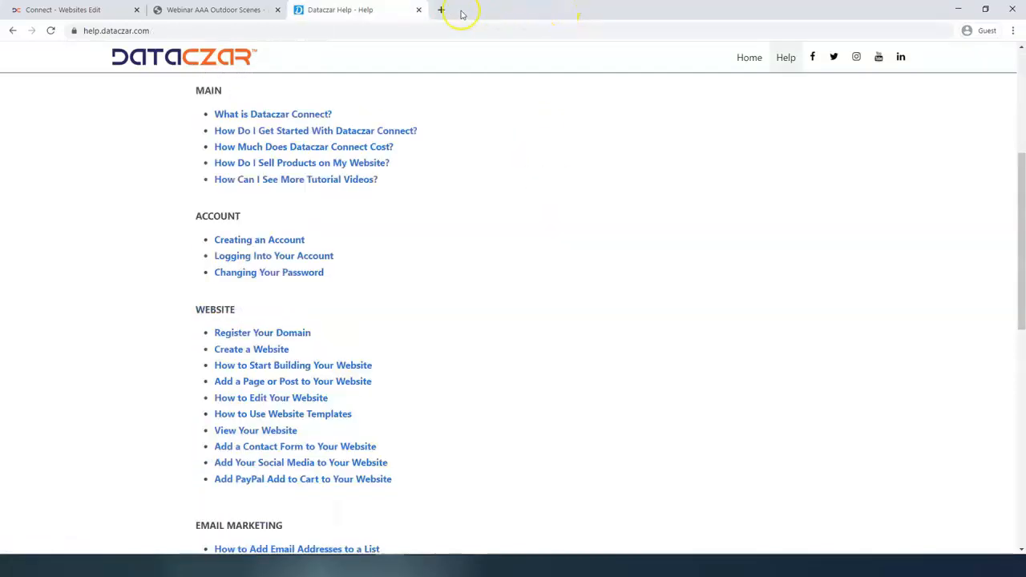
click(418, 10)
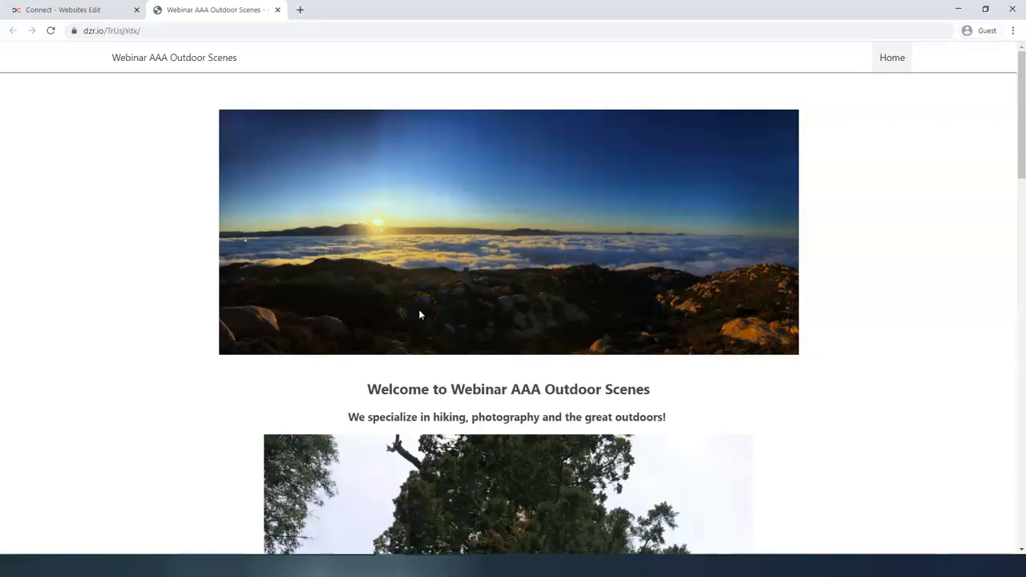
Reload the public preview in full screen and check the template and logo from the header to the blog post and footer.
key(F11)
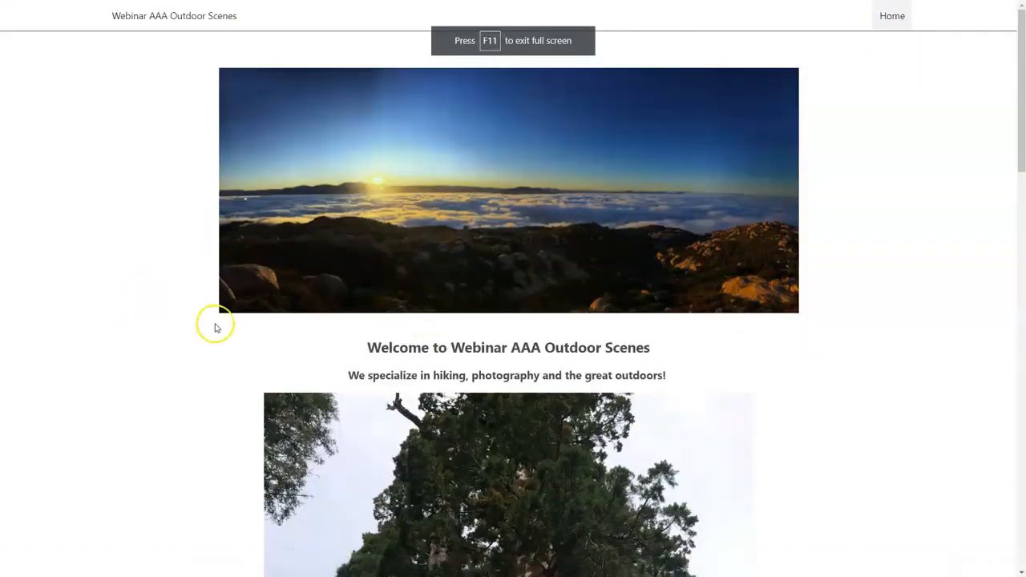
scroll(232, 268, down, 10)
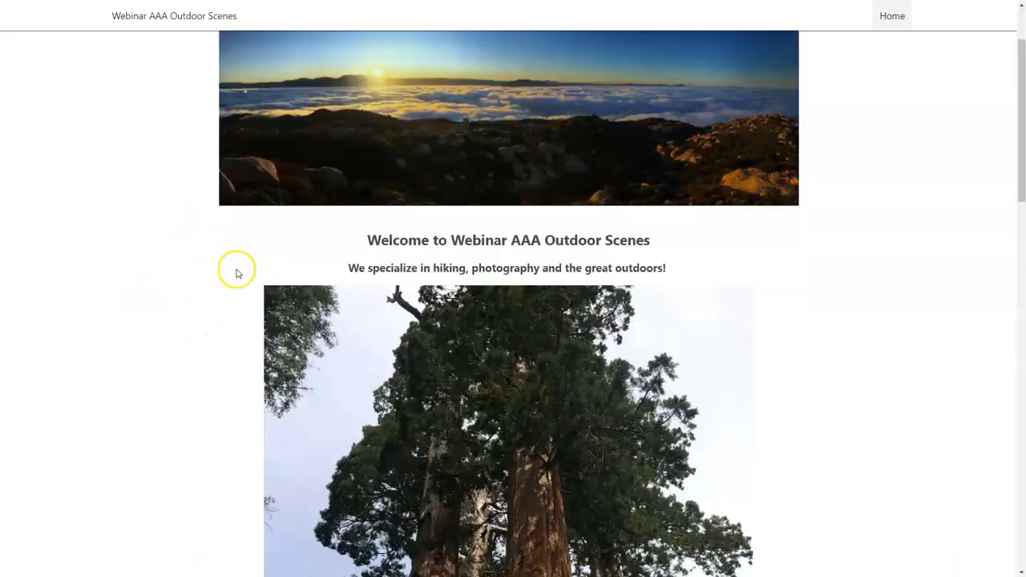
scroll(229, 290, up, 10)
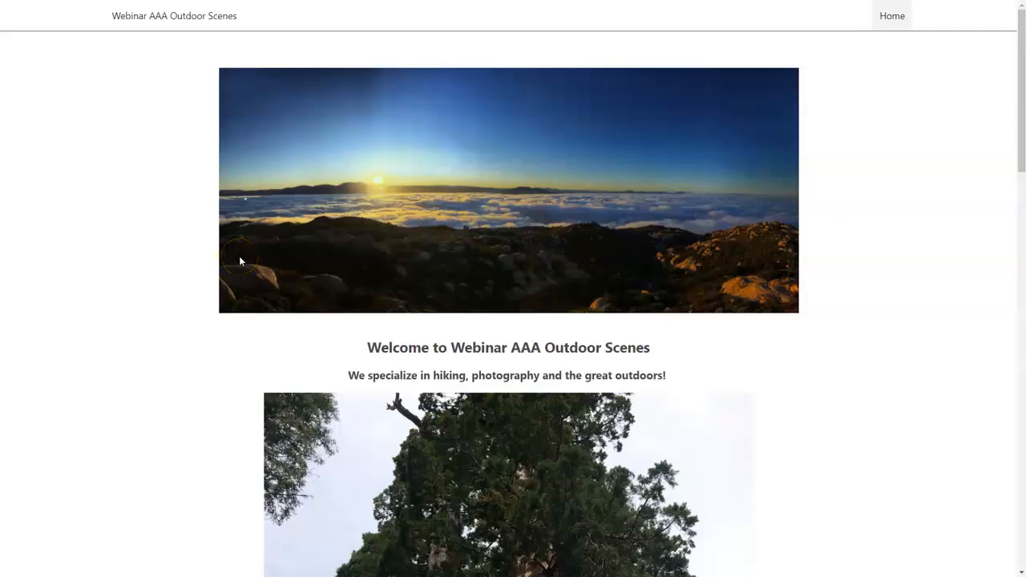
key(F5)
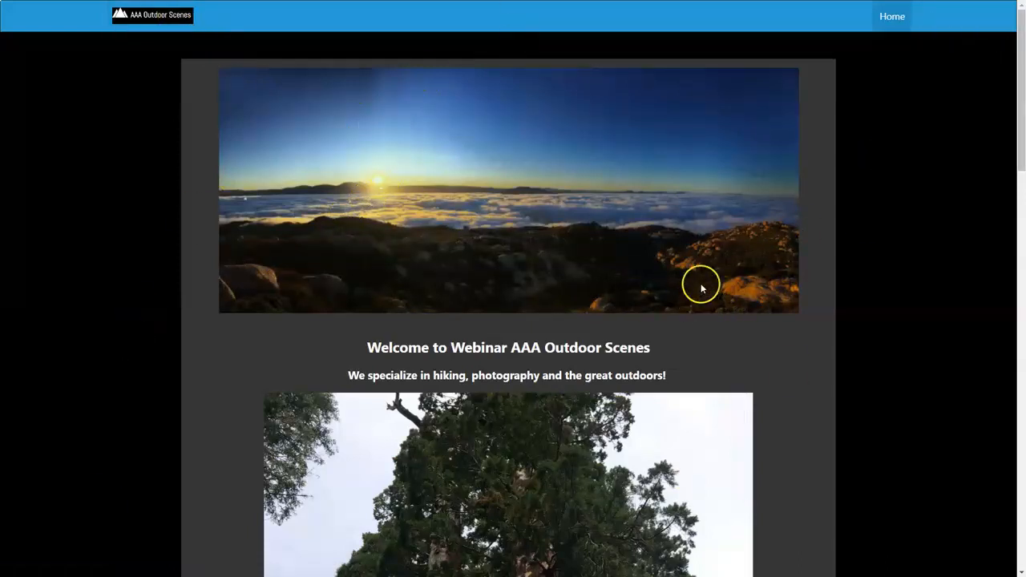
scroll(678, 292, down, 6)
scroll(668, 305, down, 7)
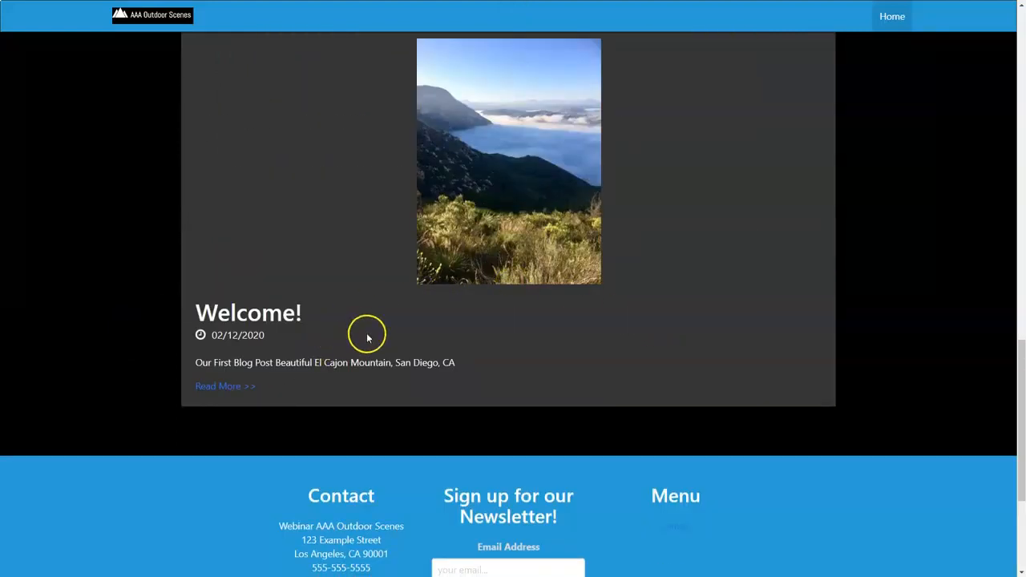
Check the public preview from the Welcome! blog post and footer back up to the header.
scroll(377, 341, down, 1)
scroll(379, 344, up, 4)
scroll(381, 343, up, 6)
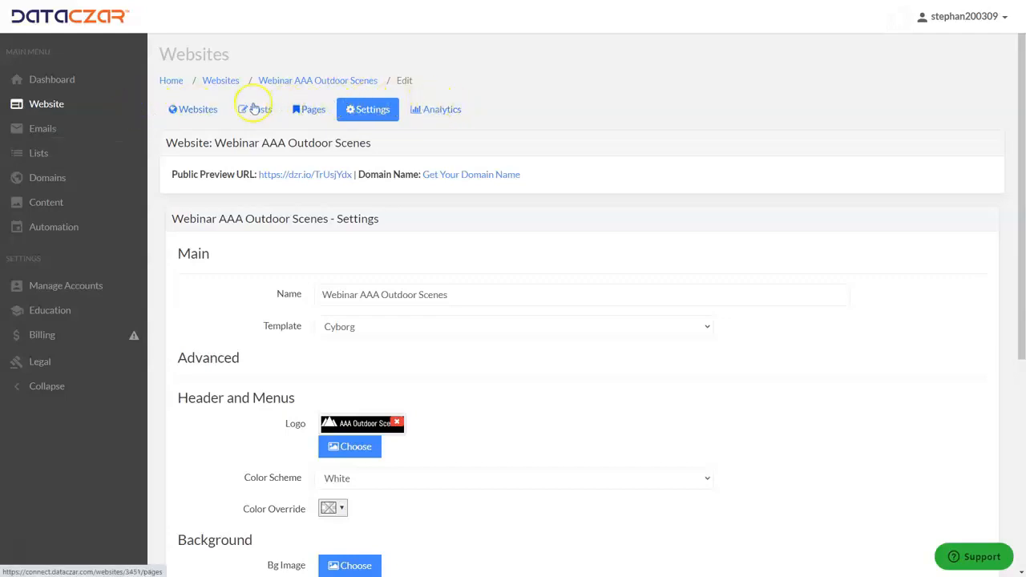
Add a new page to the website's Top menu and title it Blog.
click(315, 113)
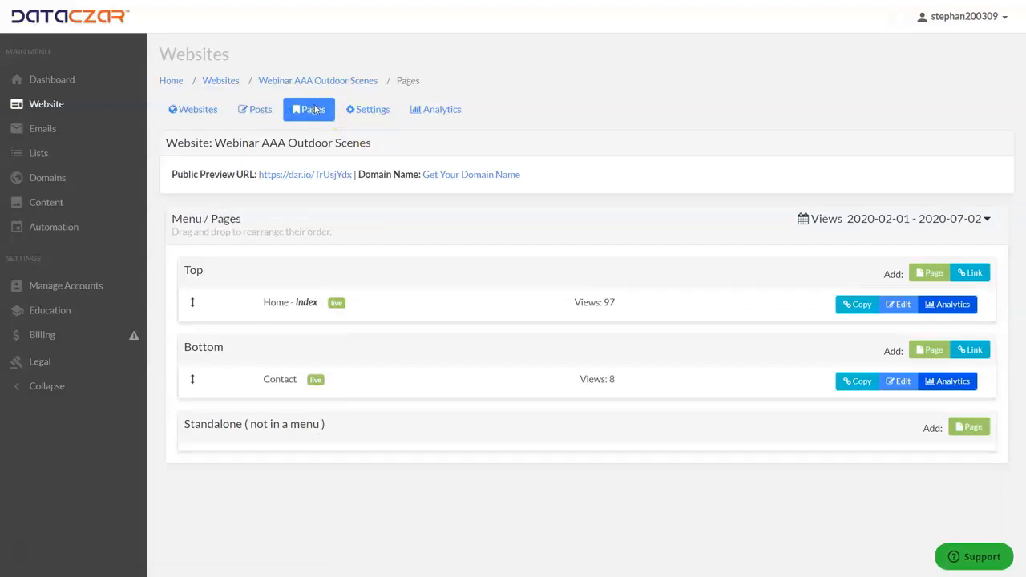
click(932, 273)
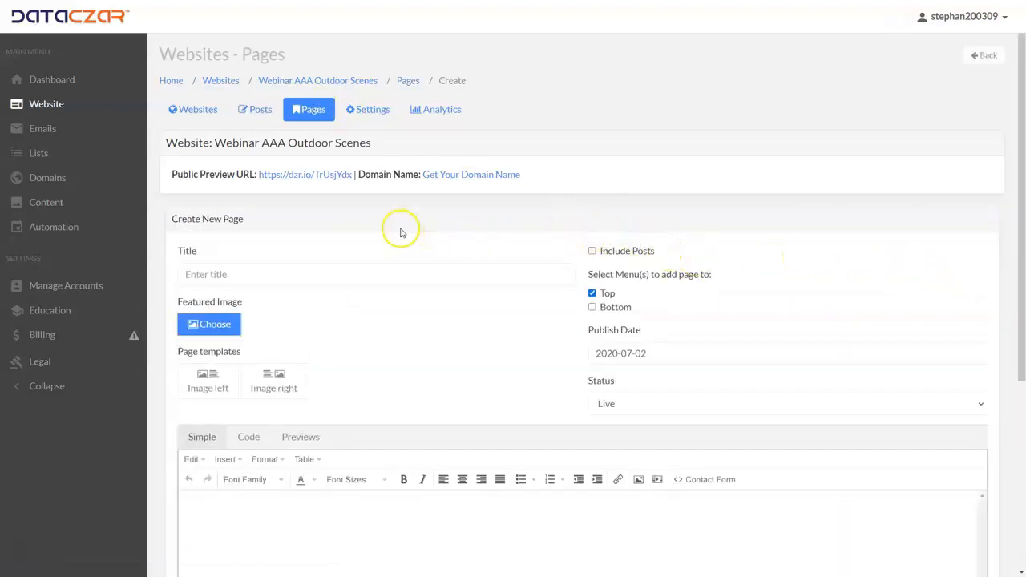
click(231, 273)
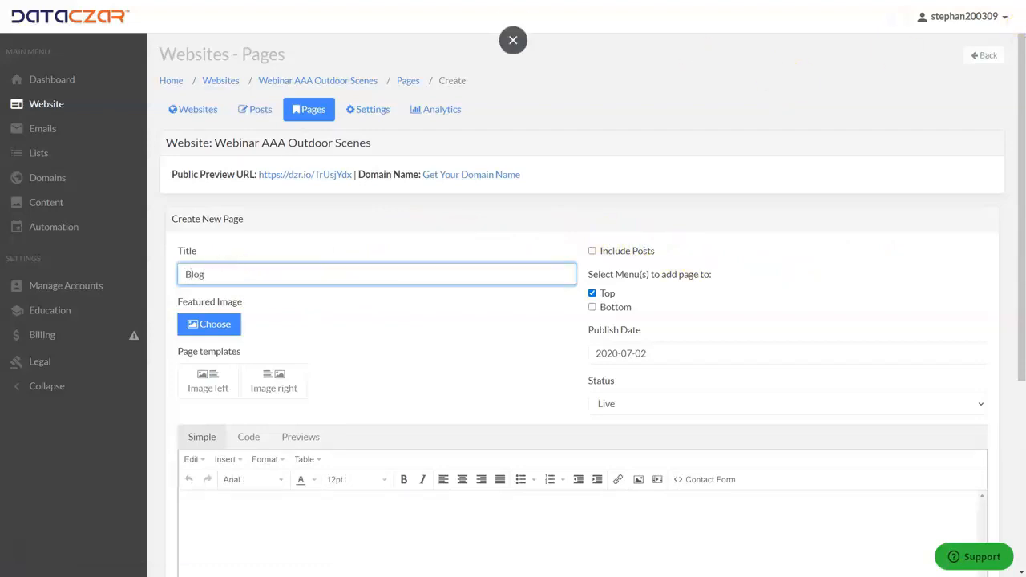
click(496, 325)
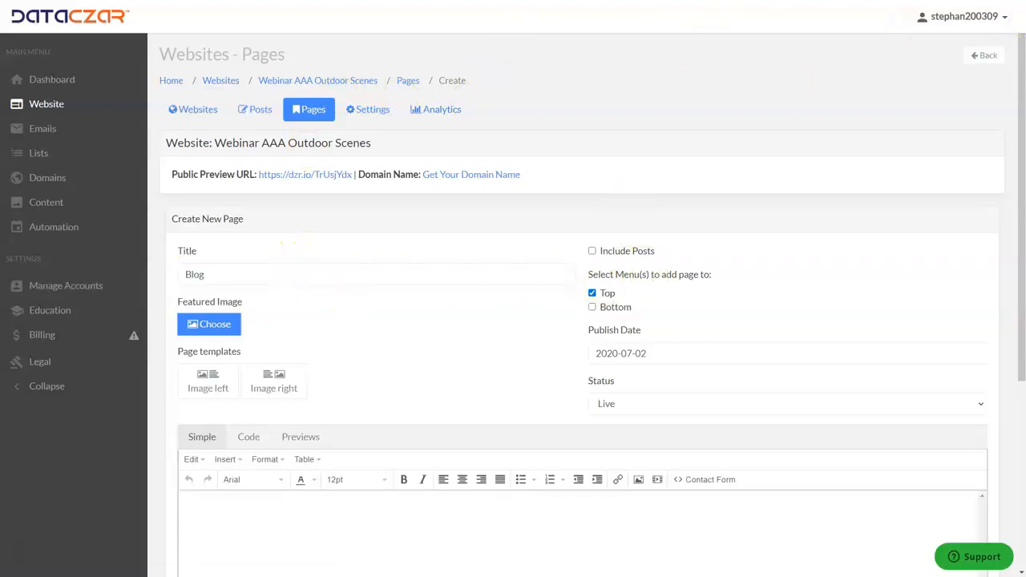
Upload aaa_UpperYosemite_falls_side.JPG from the Saved_Images_Webinars folder as the Blog page's featured image.
click(221, 325)
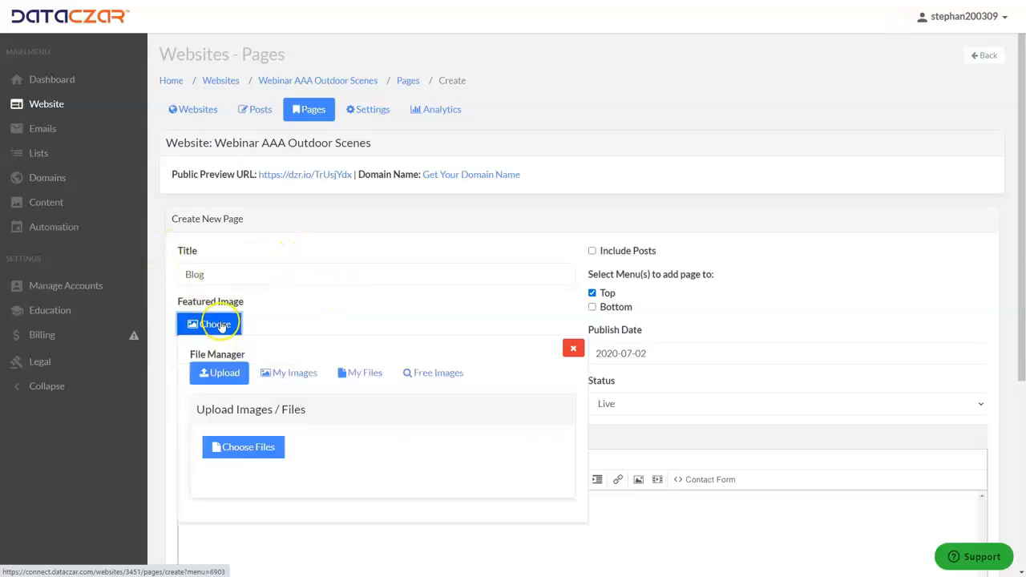
click(243, 449)
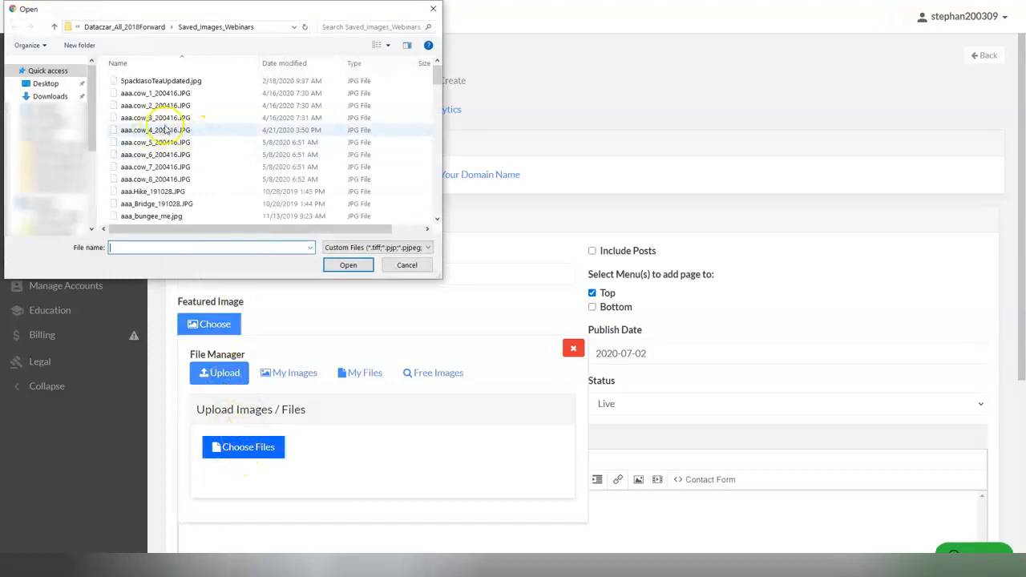
scroll(165, 136, down, 2)
scroll(161, 149, down, 1)
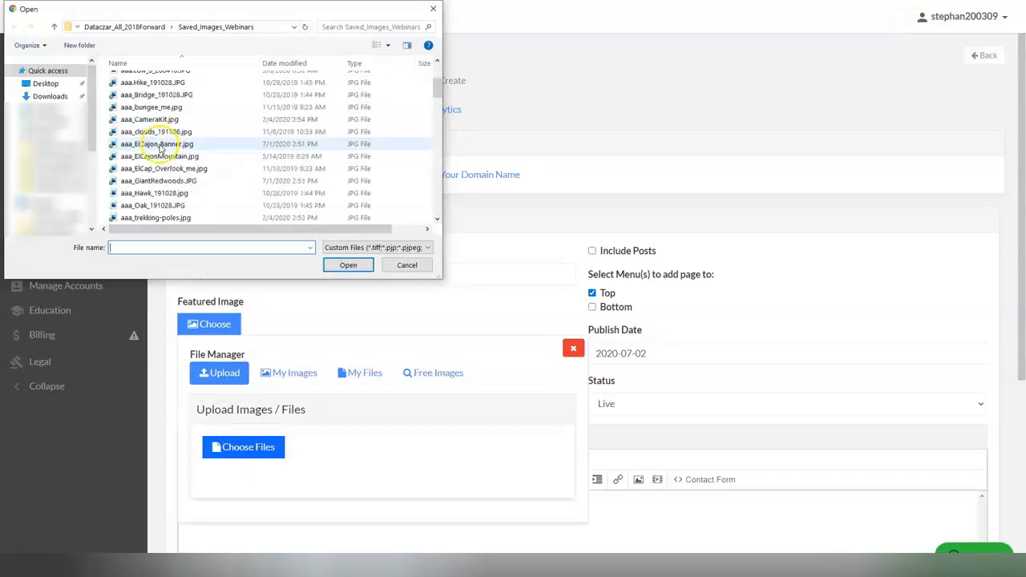
scroll(173, 145, down, 1)
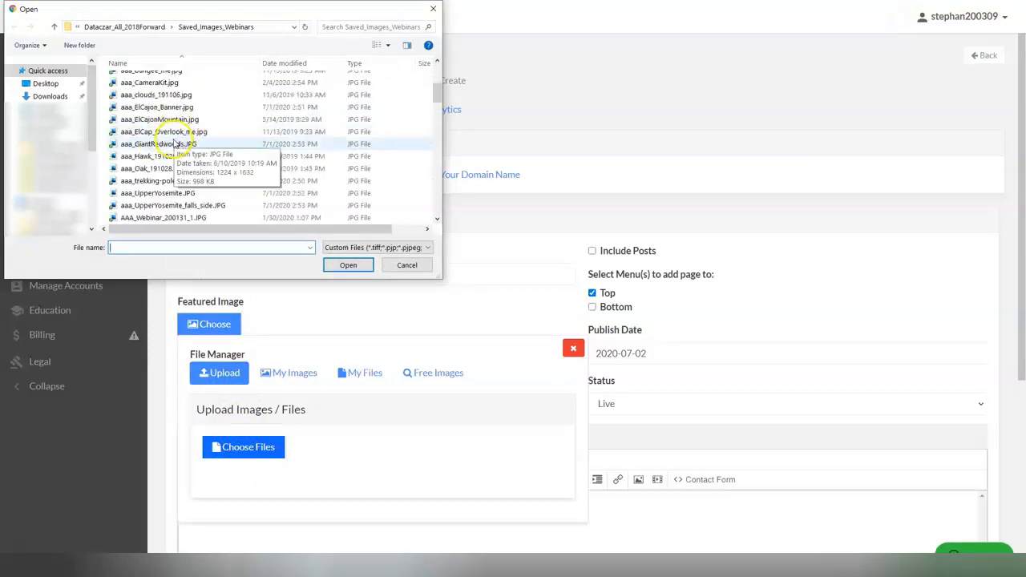
double_click(187, 206)
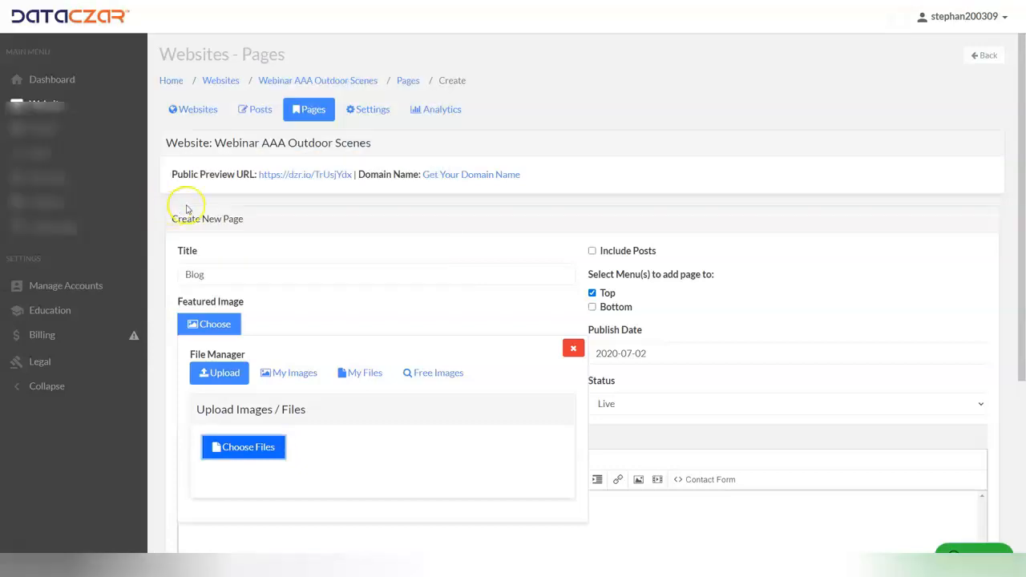
click(250, 481)
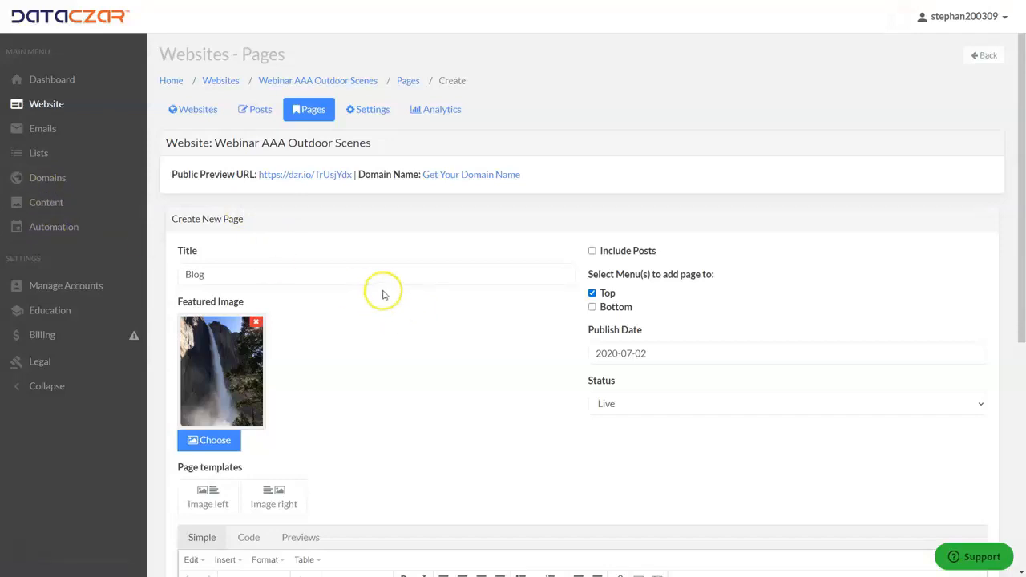
Enter the bold heading "Webinar AAA Outdoor Scenes Blog" in the page body, sized 18pt and centred.
scroll(401, 309, down, 3)
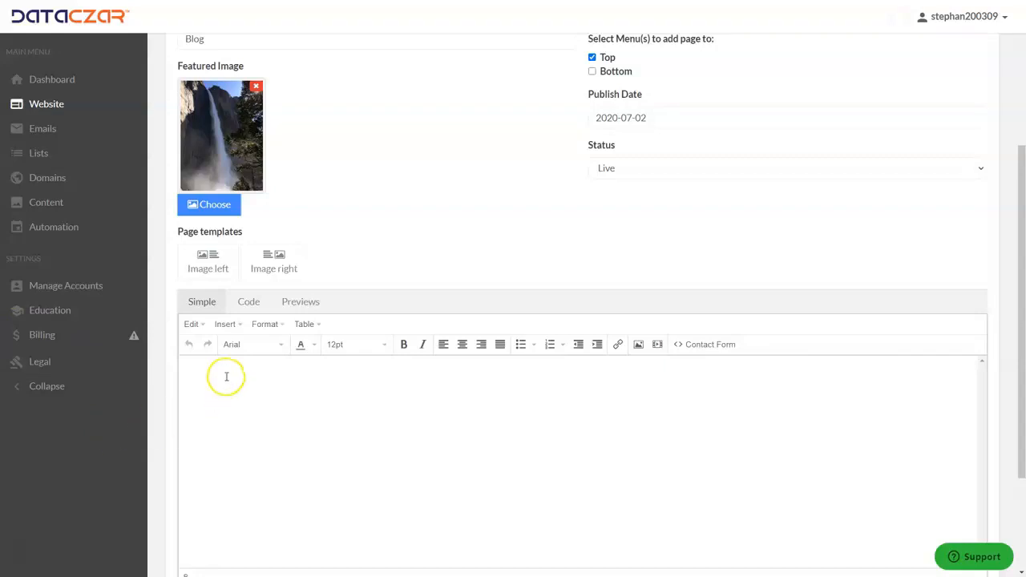
text(Webinar AAA Outdoor Scenes Blog)
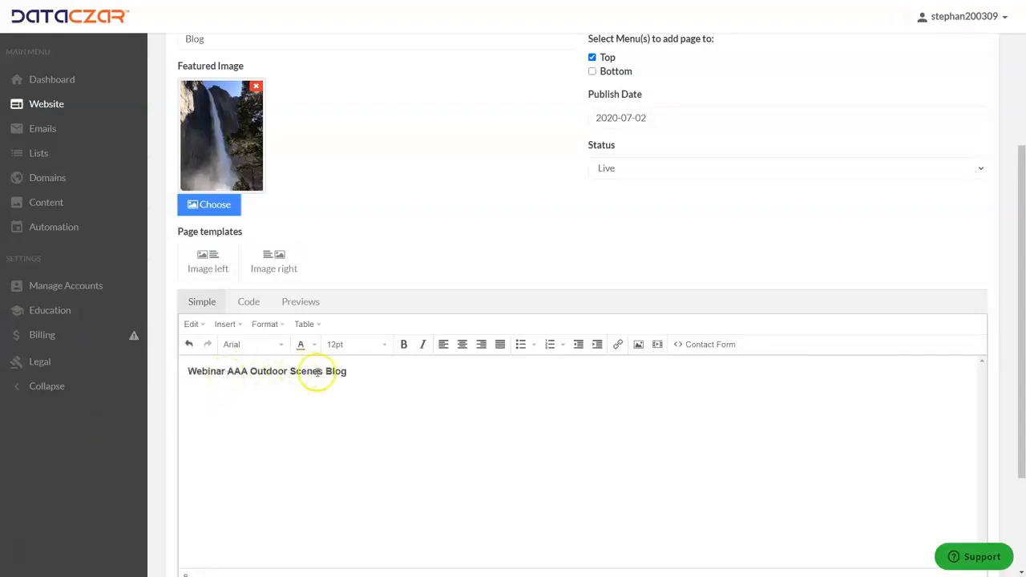
drag(352, 374, 185, 365)
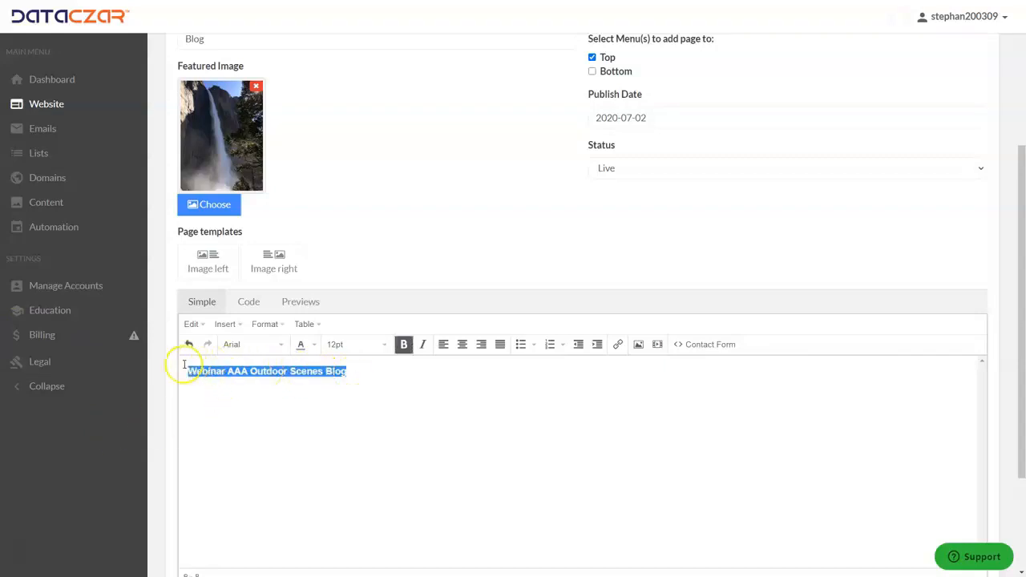
click(372, 344)
click(341, 451)
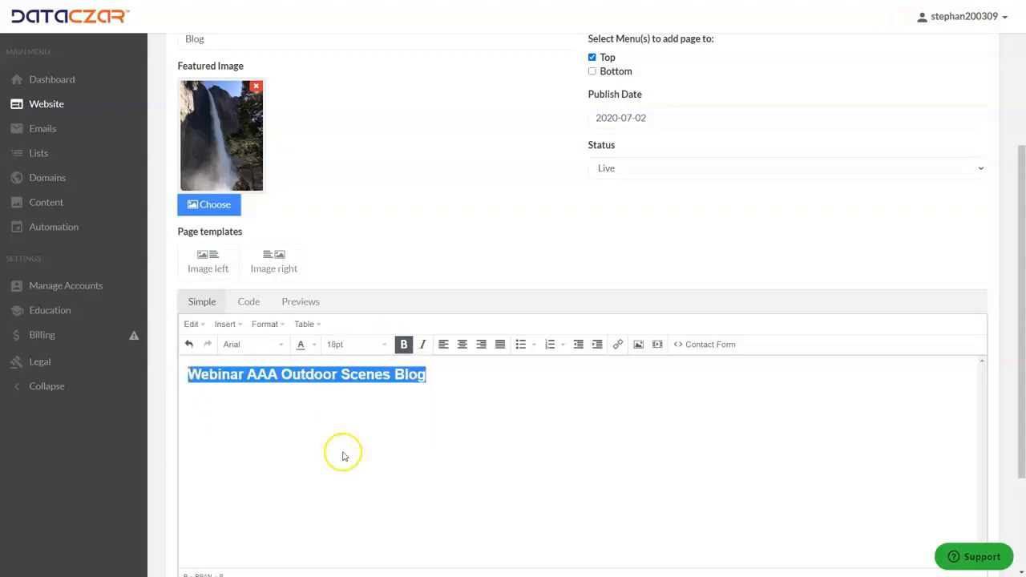
click(462, 345)
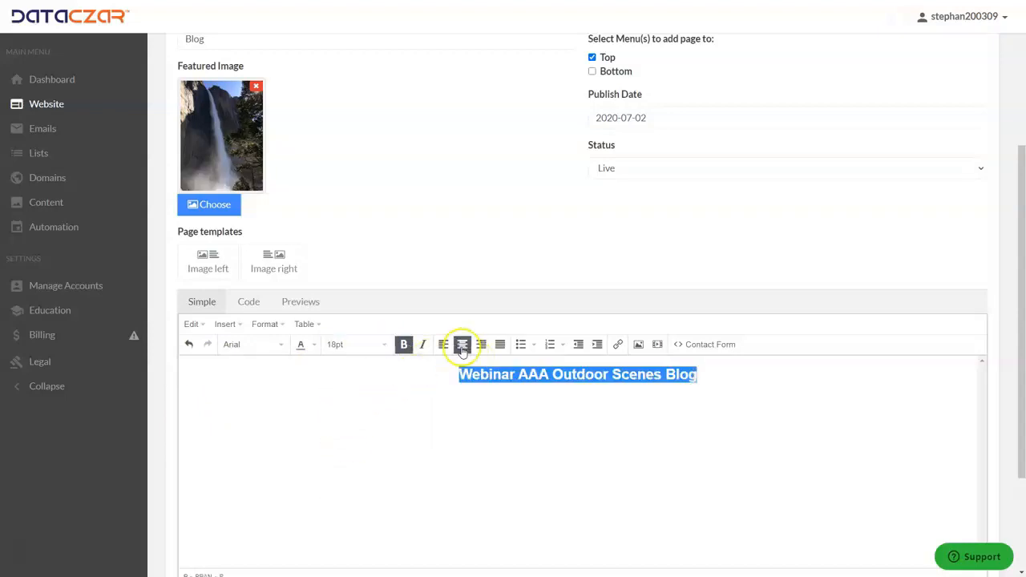
click(718, 387)
Include posts on the Blog page and create the page.
scroll(236, 324, down, 1)
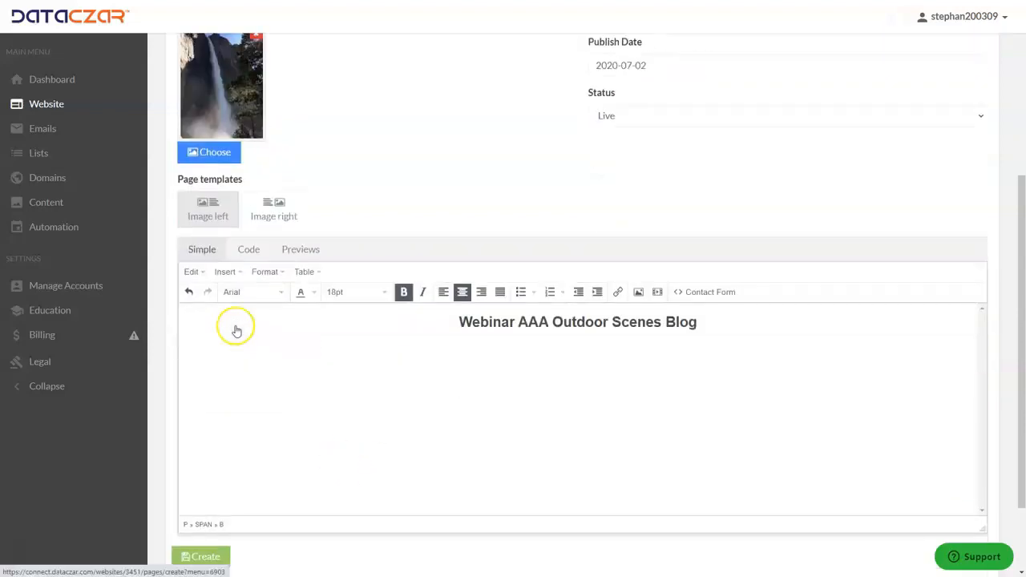
scroll(235, 329, up, 5)
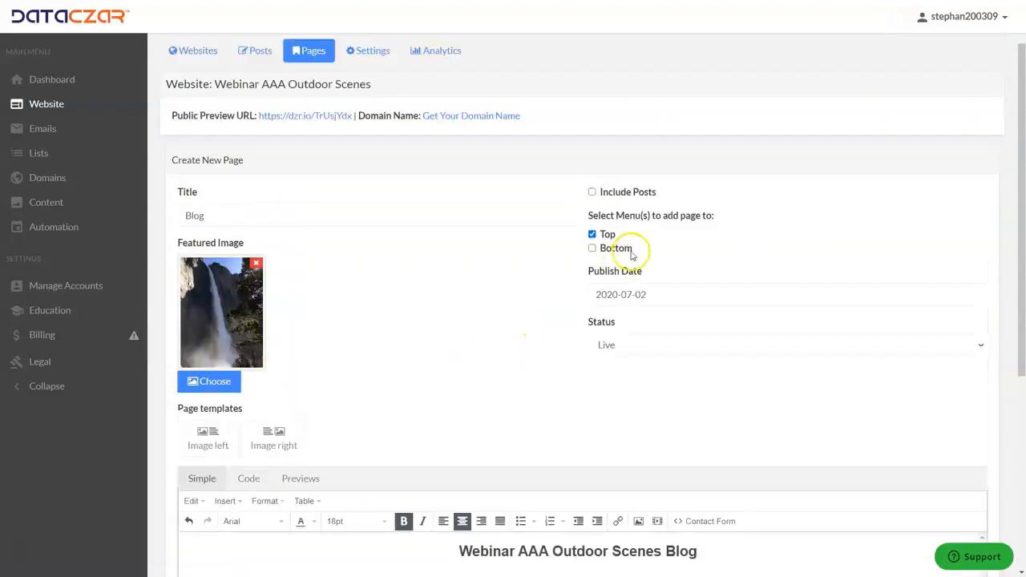
click(593, 194)
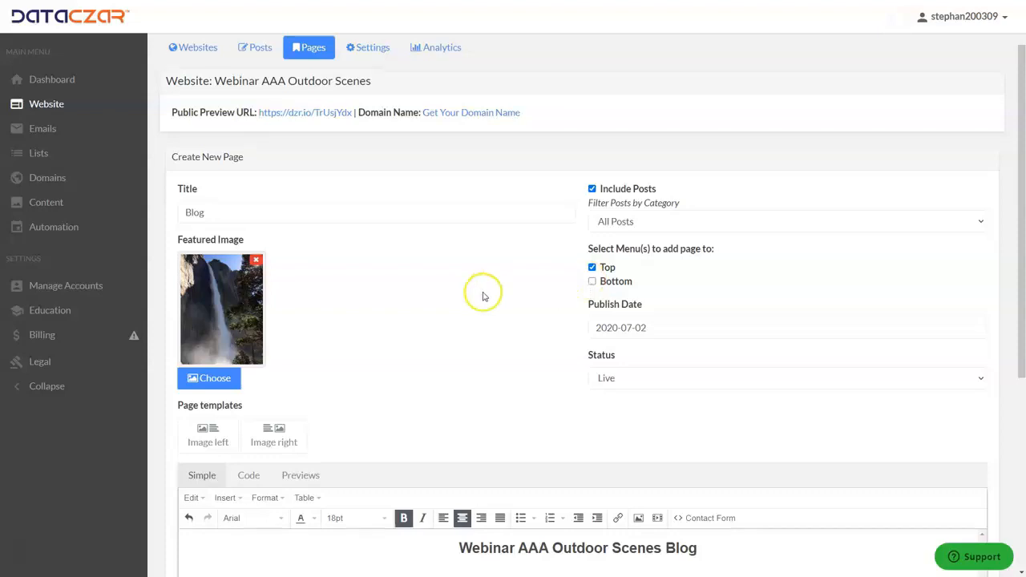
scroll(465, 297, down, 4)
click(200, 454)
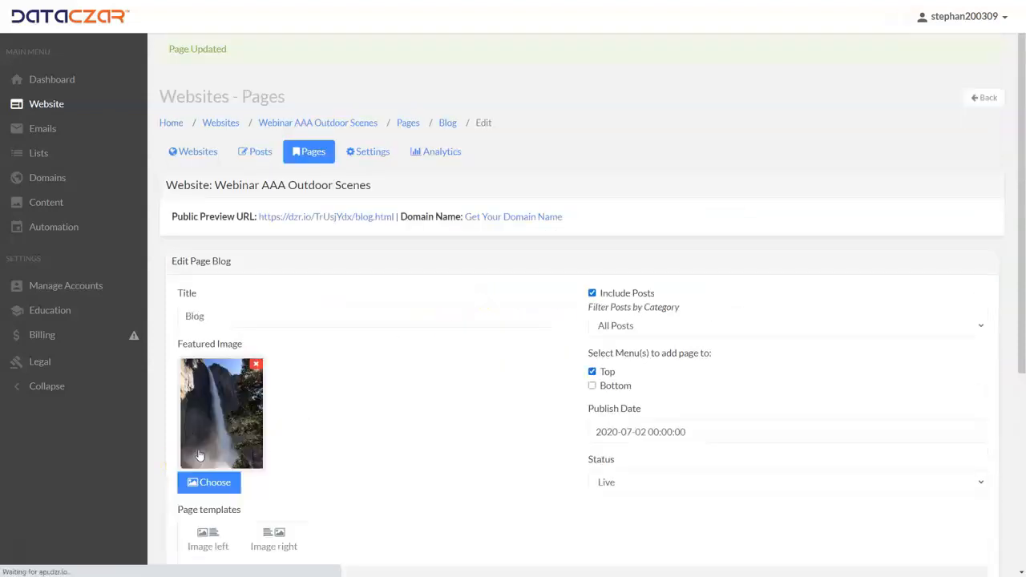
Edit the Contact page and add the bold line "Drop us a line, we'd love to hear from you!" above the contact form.
click(317, 154)
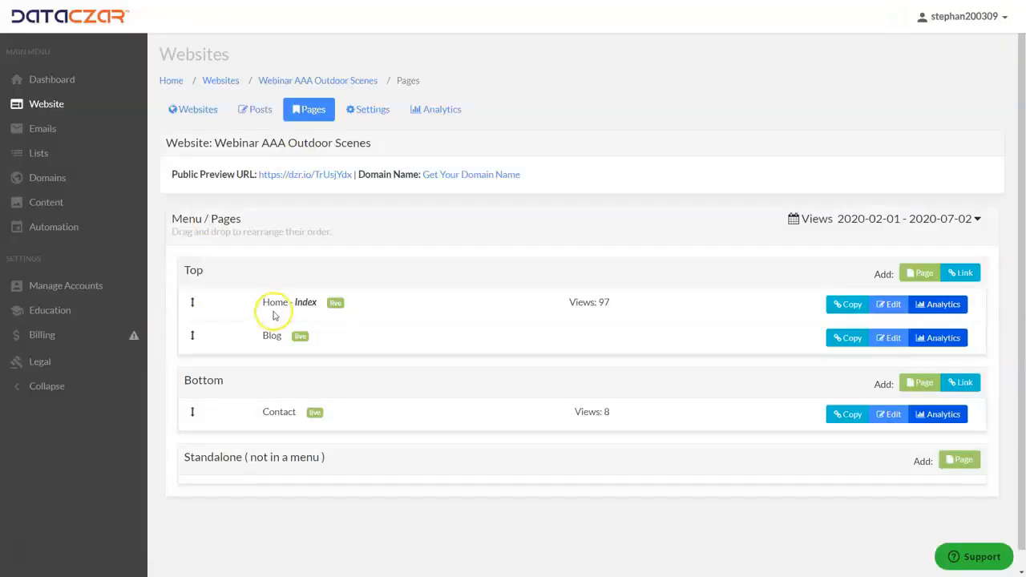
click(894, 415)
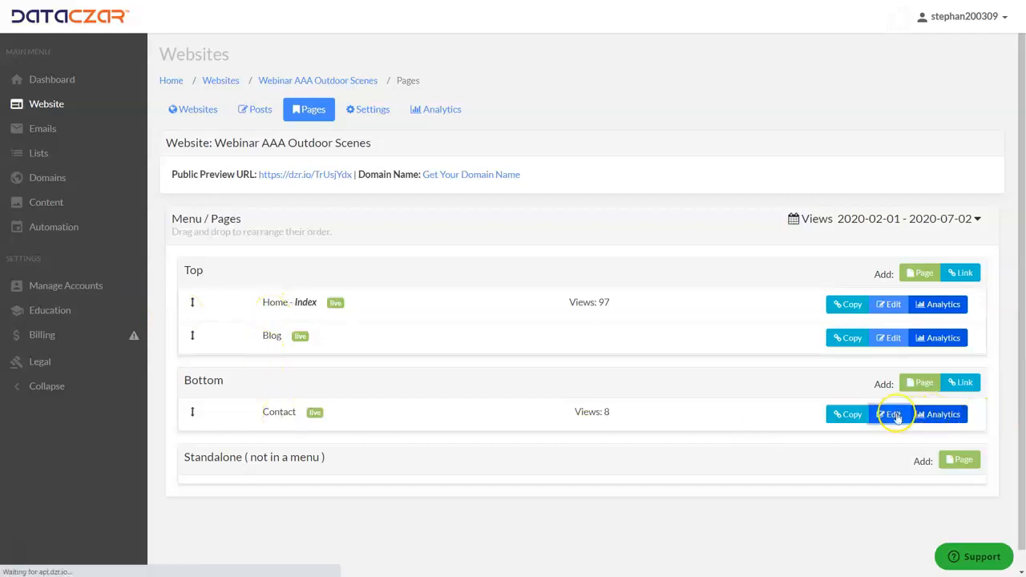
scroll(474, 309, down, 2)
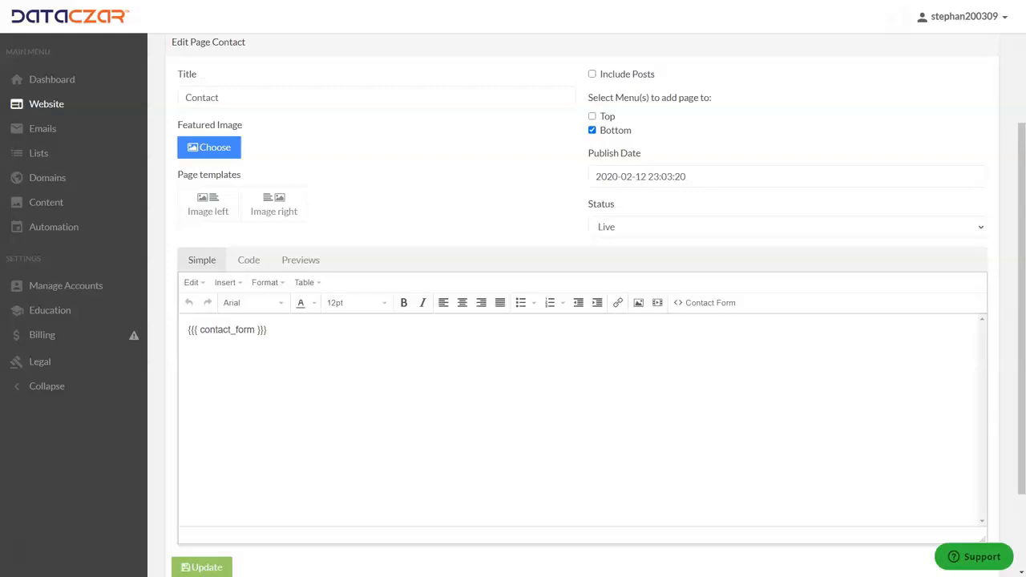
click(187, 329)
text(Drop us a line, we'd love to hear from you!)
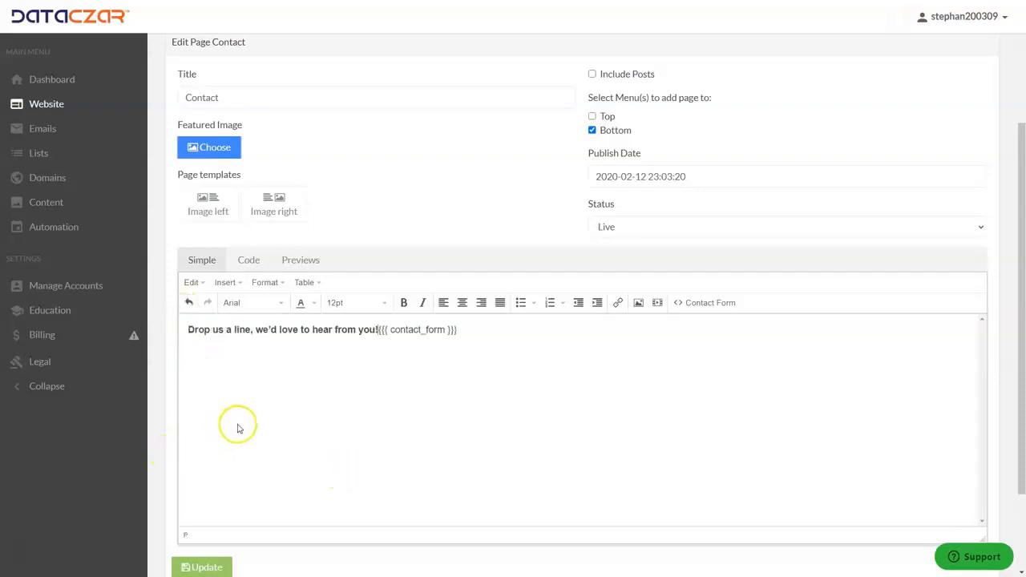
key(shift+Return)
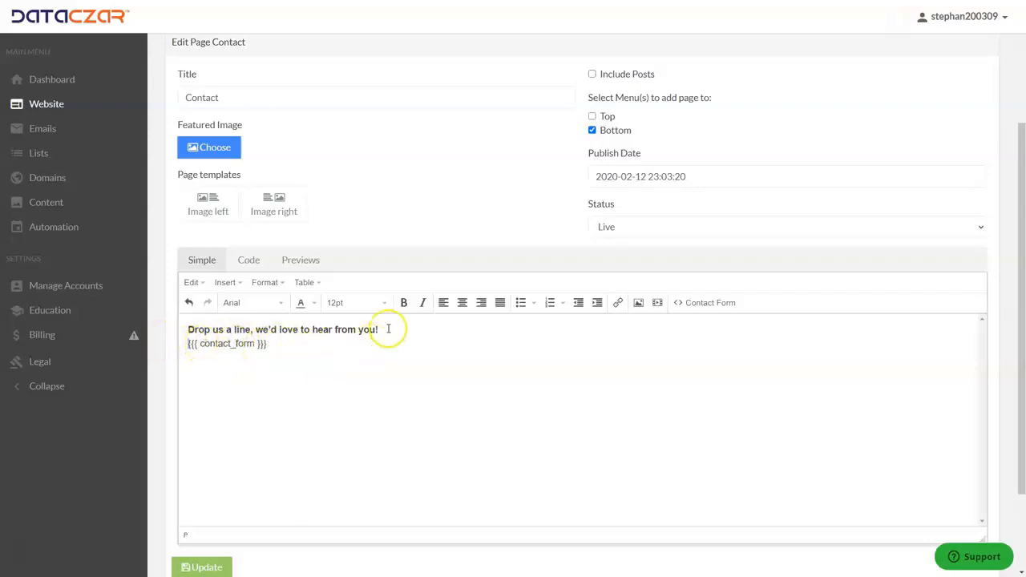
Add the Contact page to the Top menu as well and save the page.
scroll(531, 275, up, 3)
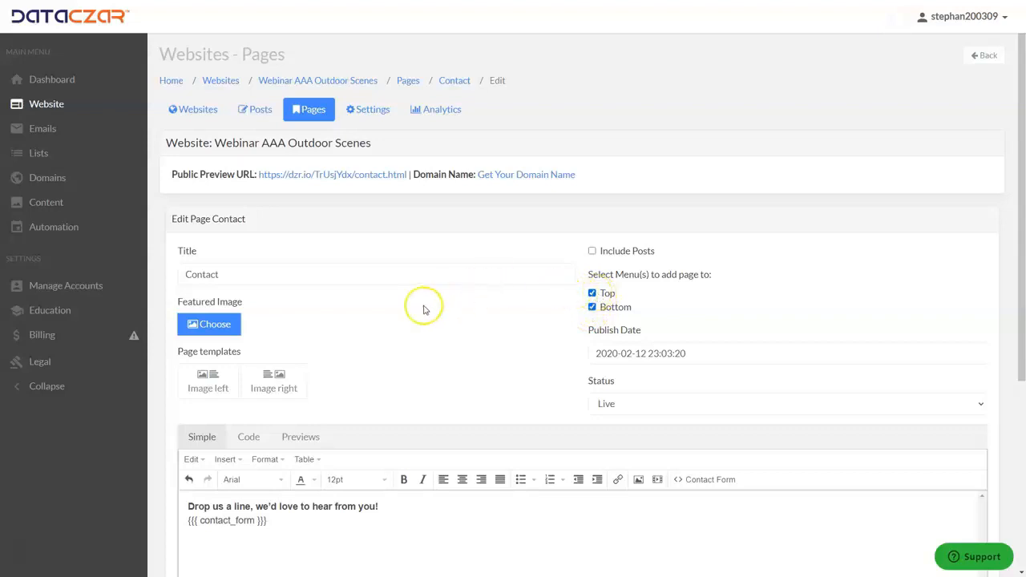
scroll(423, 304, down, 4)
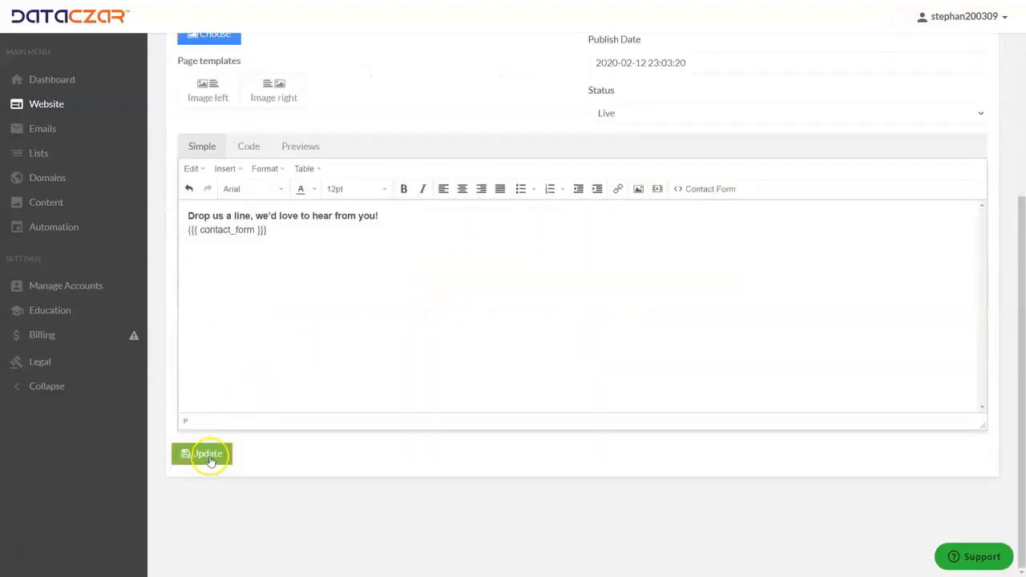
click(207, 454)
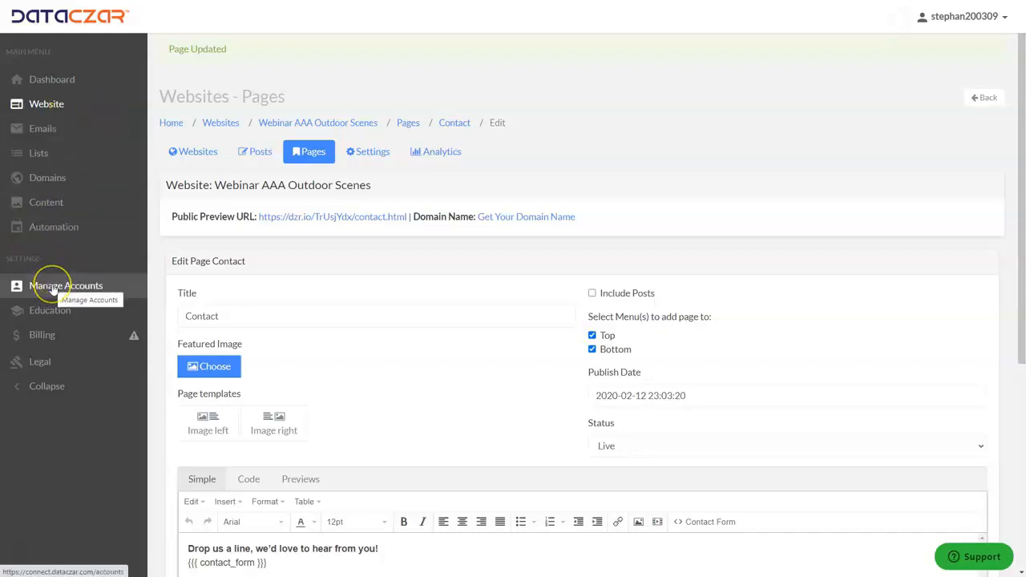
click(53, 287)
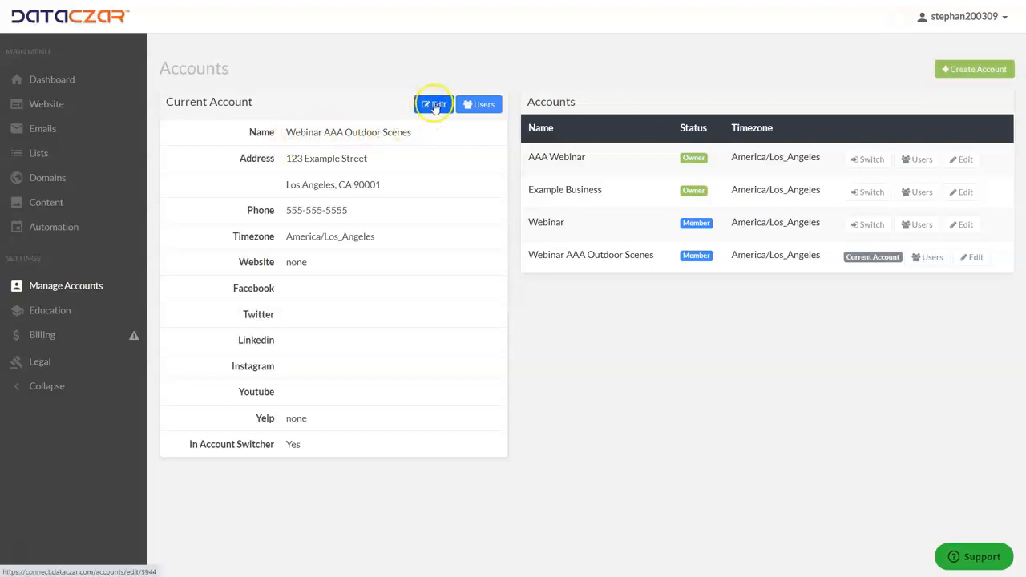
click(436, 106)
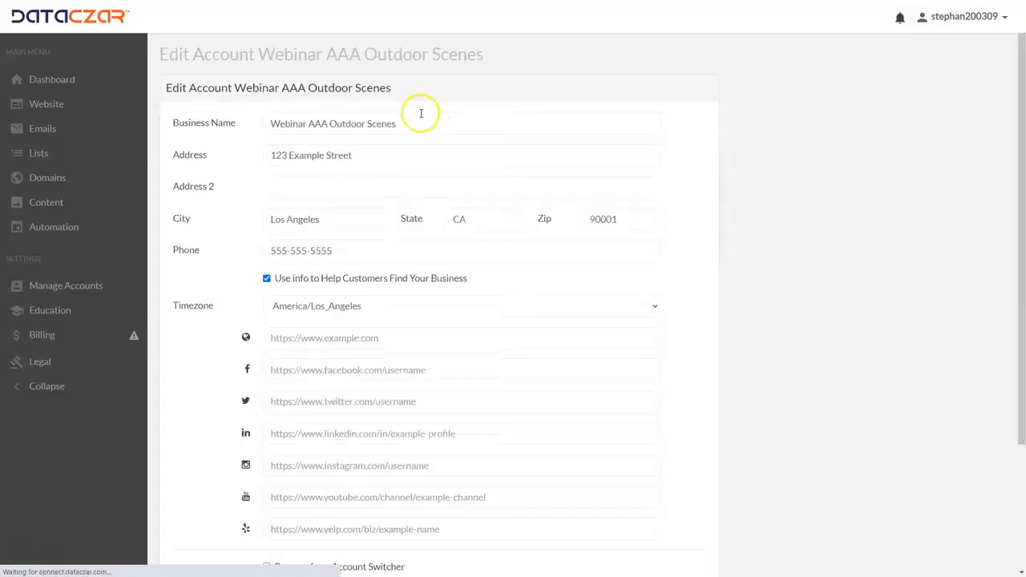
drag(410, 123, 269, 127)
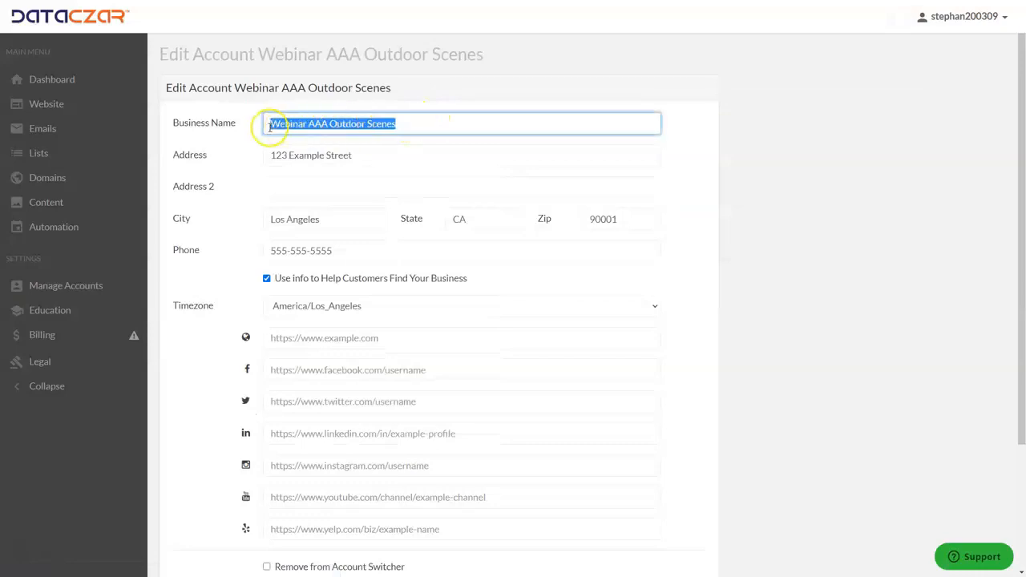
click(455, 123)
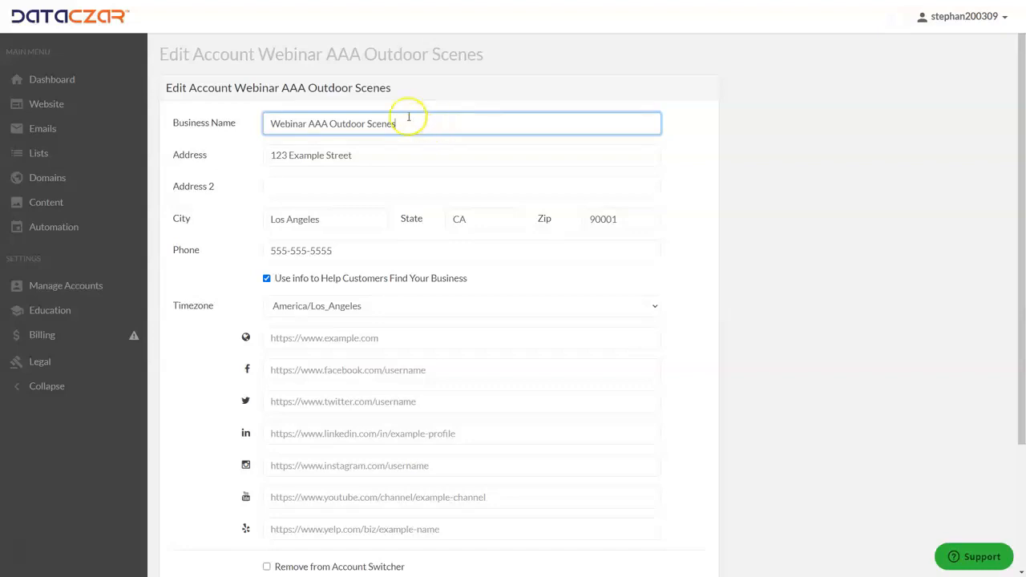
drag(412, 123, 210, 122)
click(447, 122)
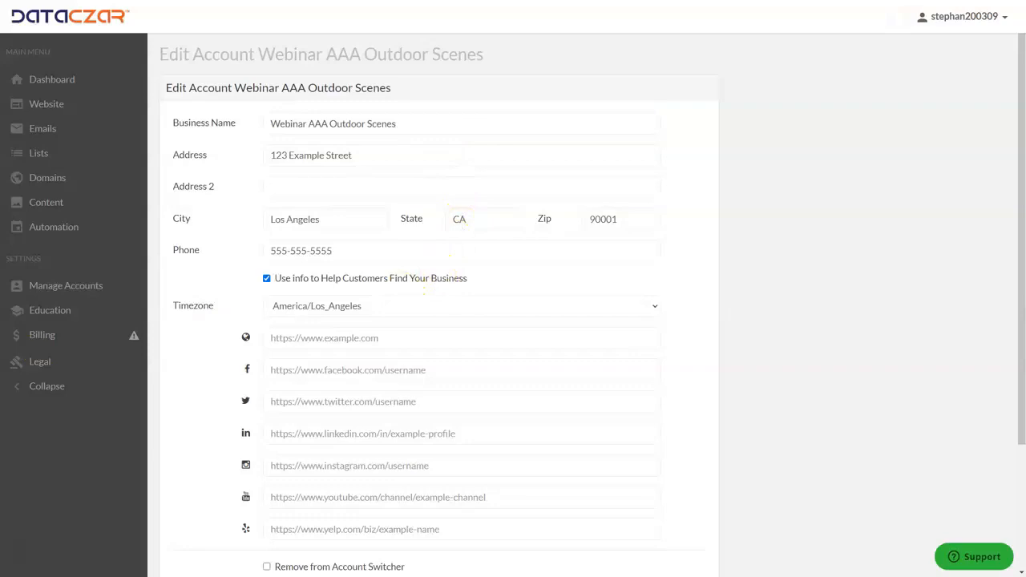
click(323, 369)
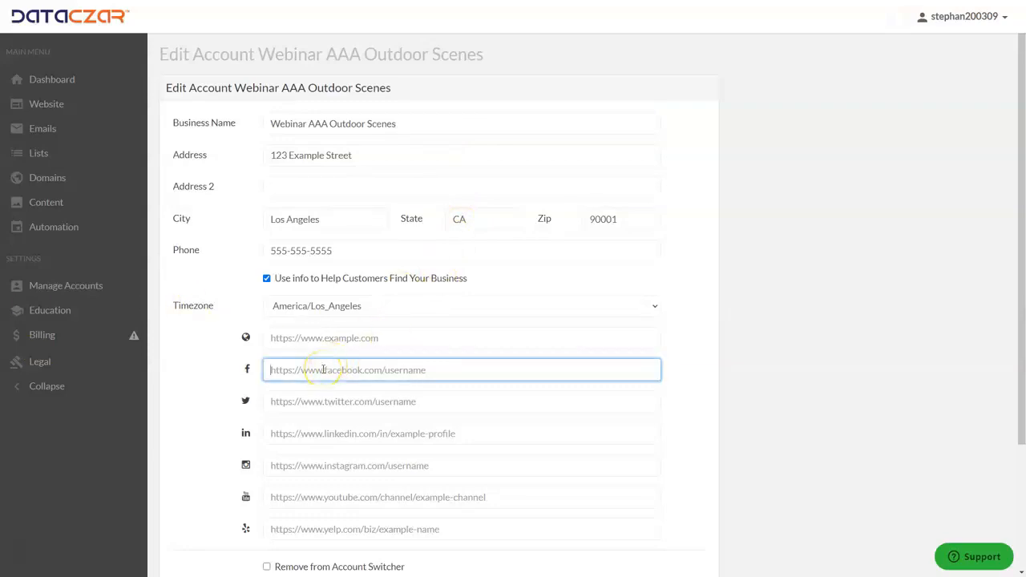
text(https://www.facebook.com/DataczarCorp)
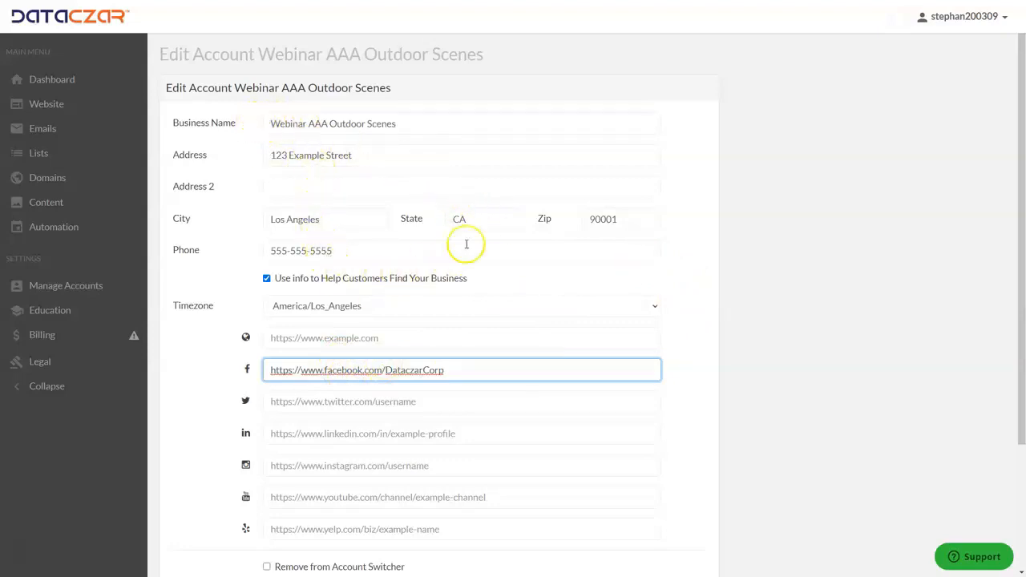
Keep the option to use the info to help customers find the business enabled and save the account details.
click(267, 280)
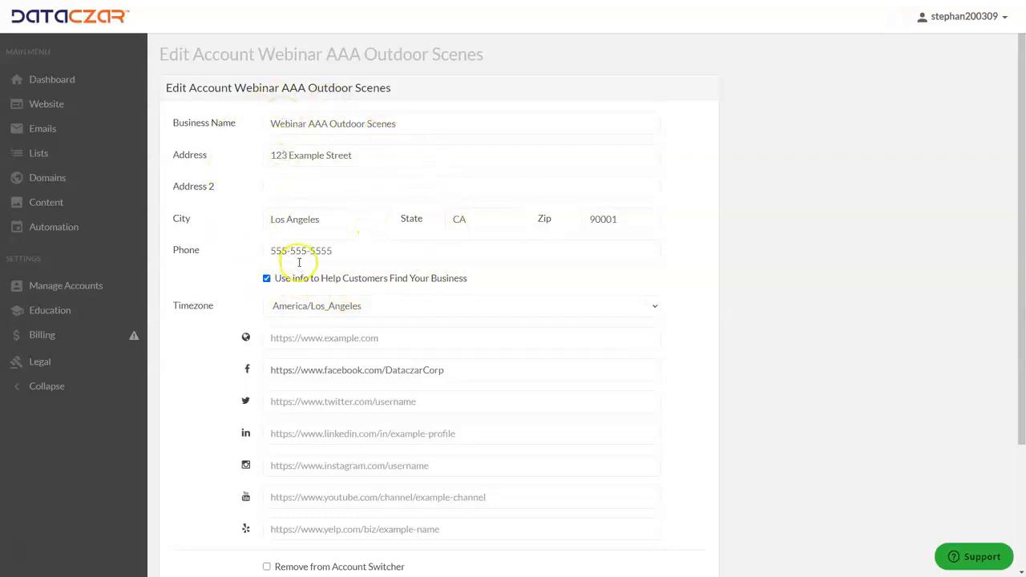
scroll(328, 296, down, 3)
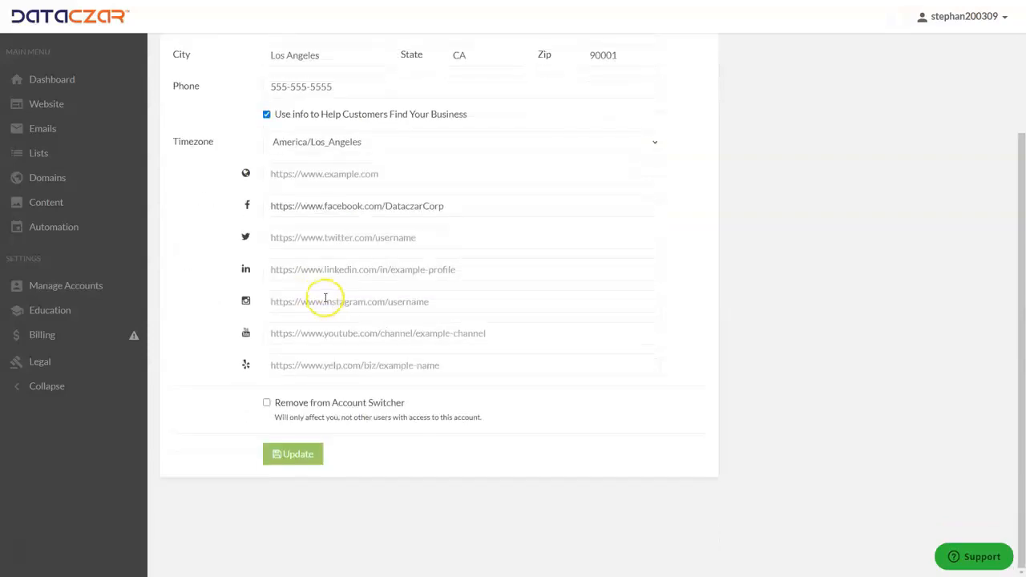
scroll(385, 332, up, 3)
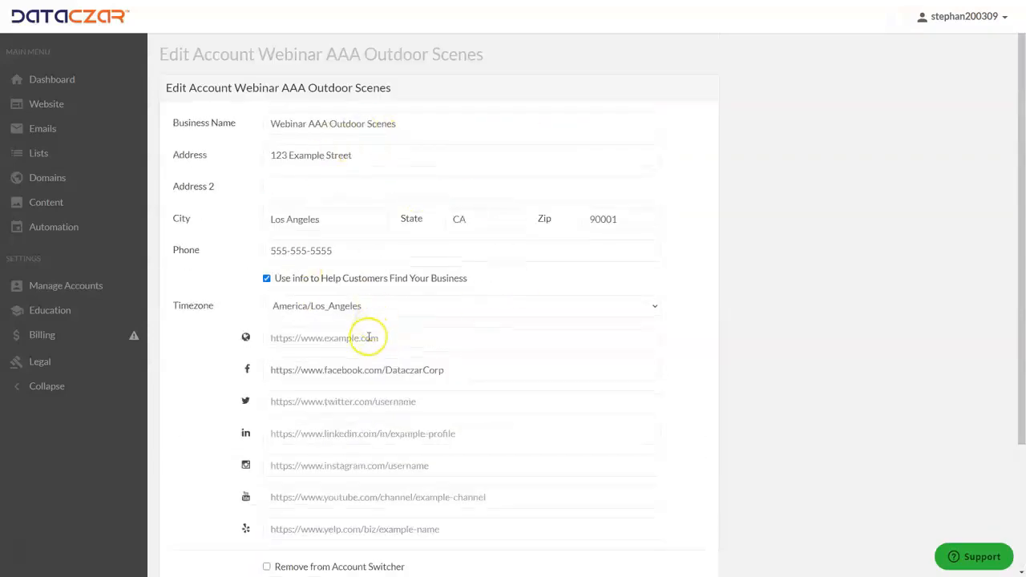
scroll(367, 337, down, 3)
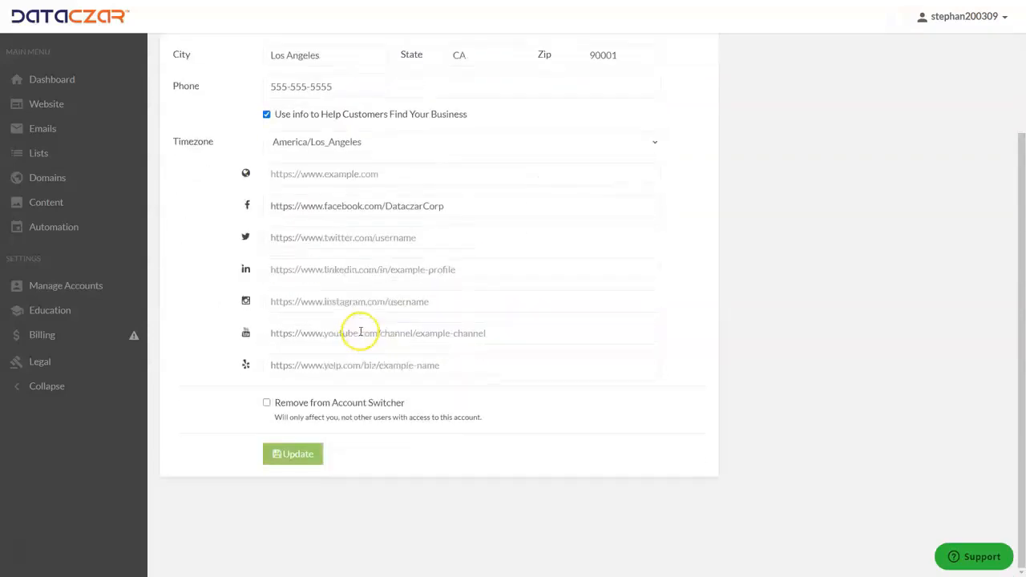
click(317, 457)
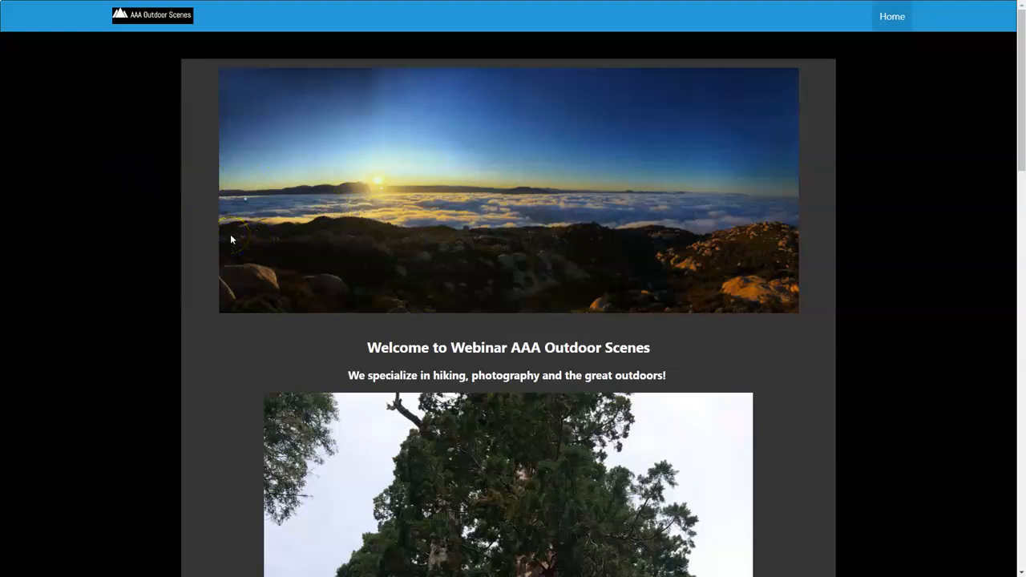
Reload the published website, test its Facebook link in the header, and check the Contact page.
key(F5)
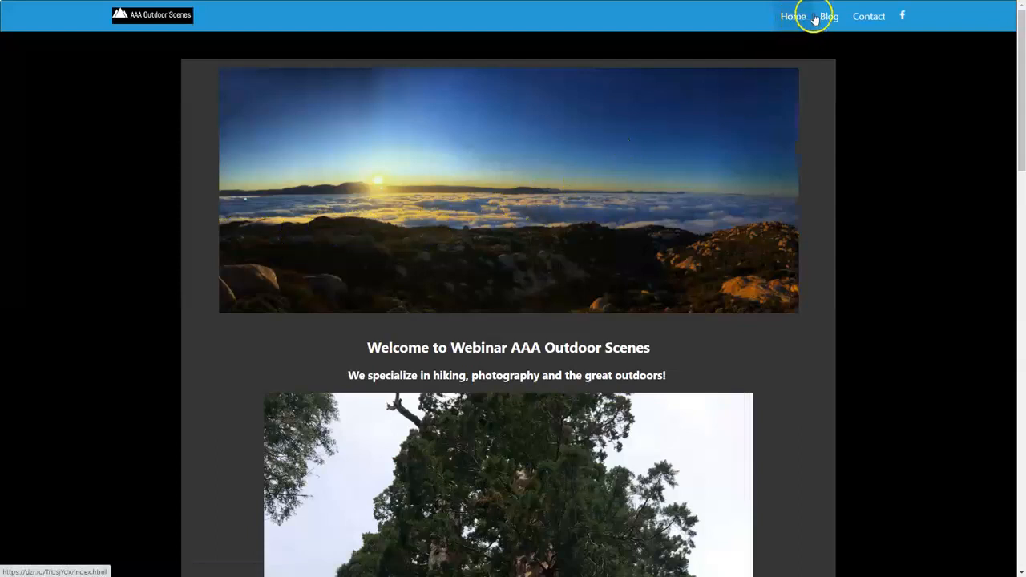
click(901, 18)
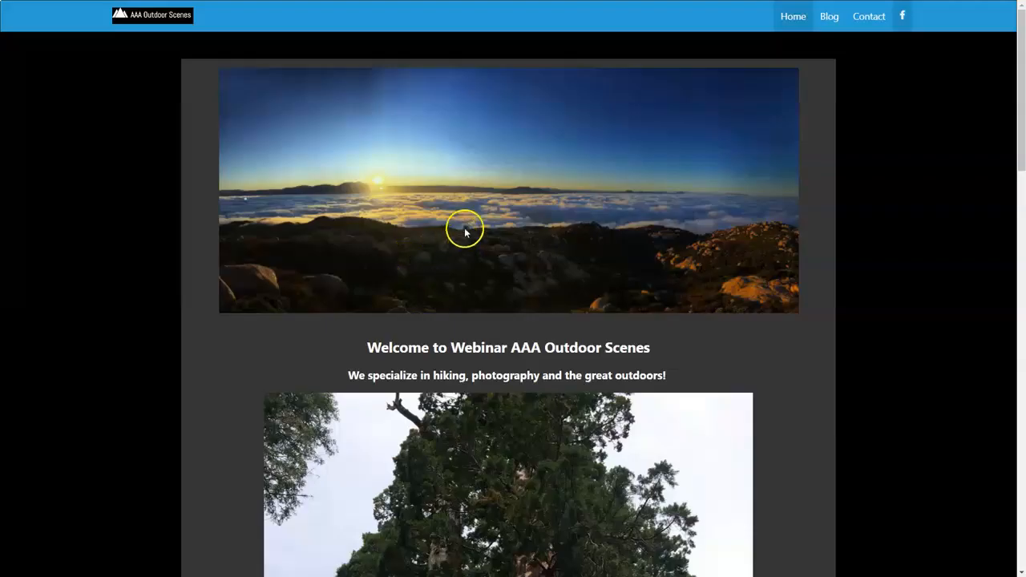
click(865, 19)
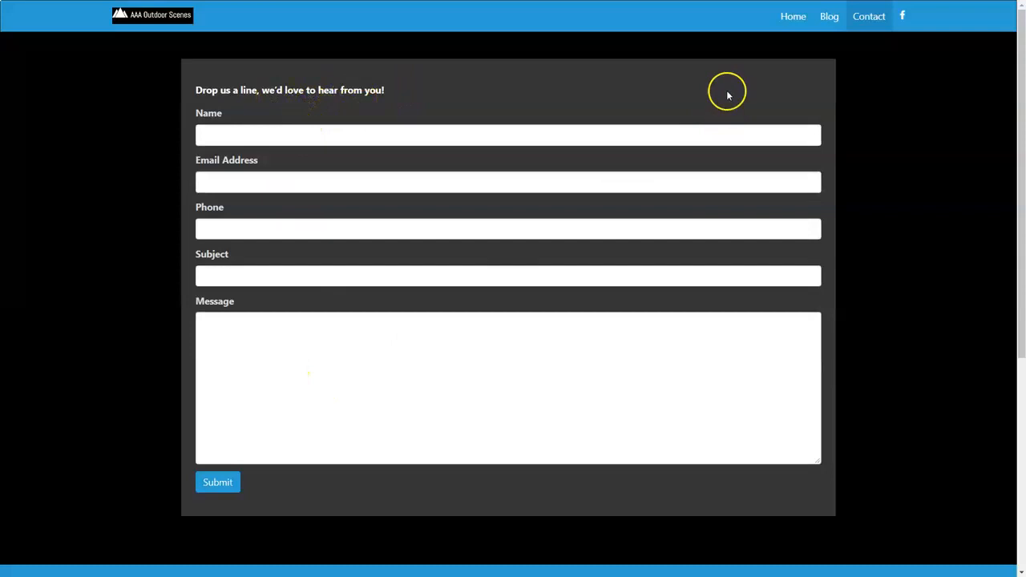
Review the website's Blog page down to the footer's contact details, map and social link, and return to the Home page.
click(827, 17)
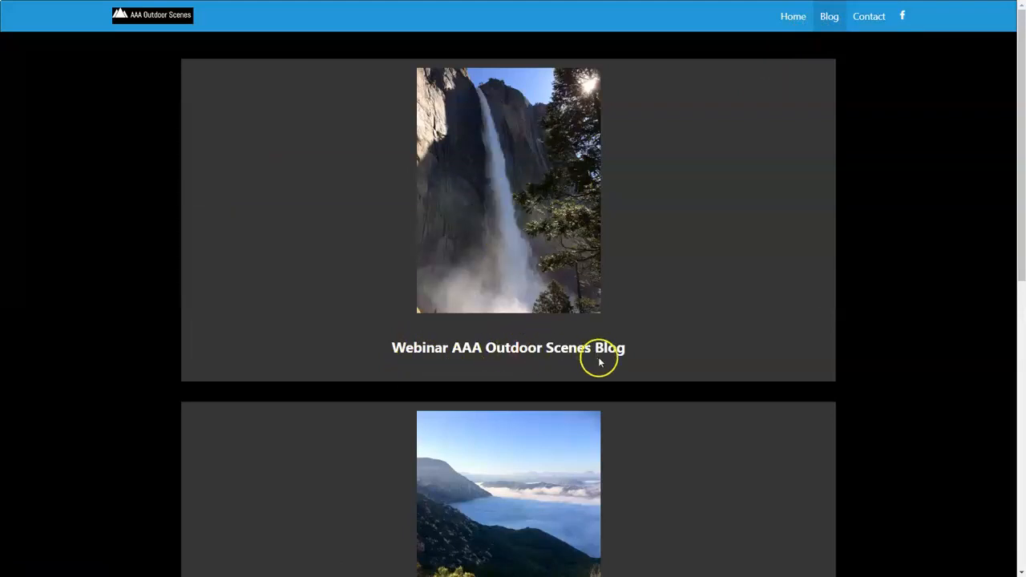
scroll(586, 337, down, 4)
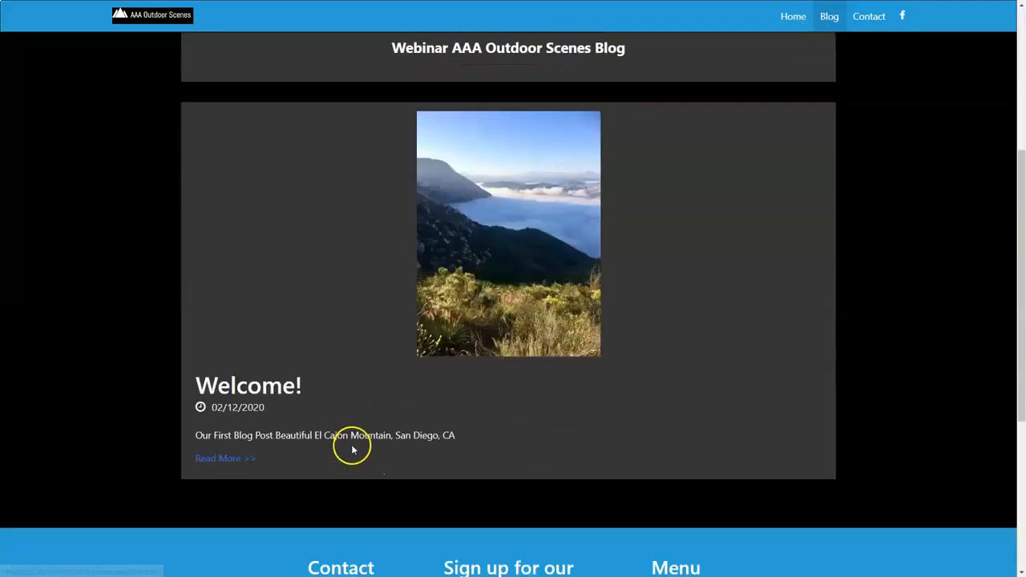
scroll(364, 384, down, 1)
scroll(376, 331, up, 4)
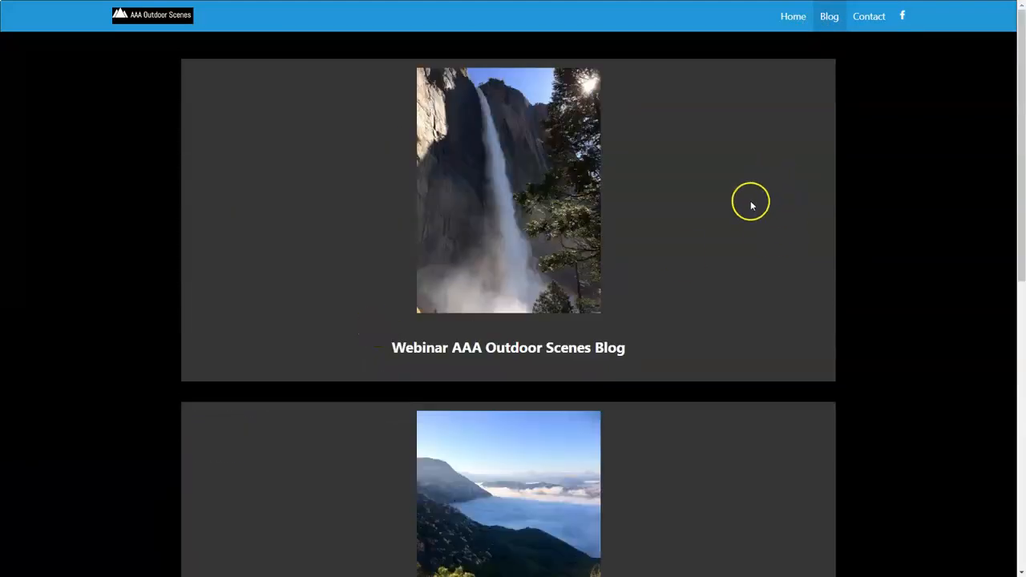
scroll(597, 239, down, 5)
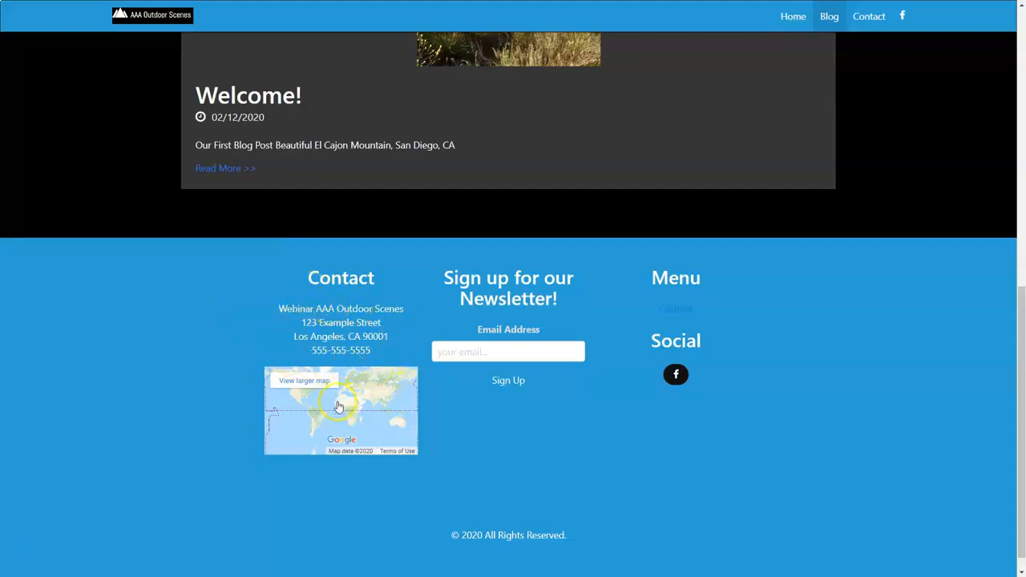
scroll(405, 297, up, 7)
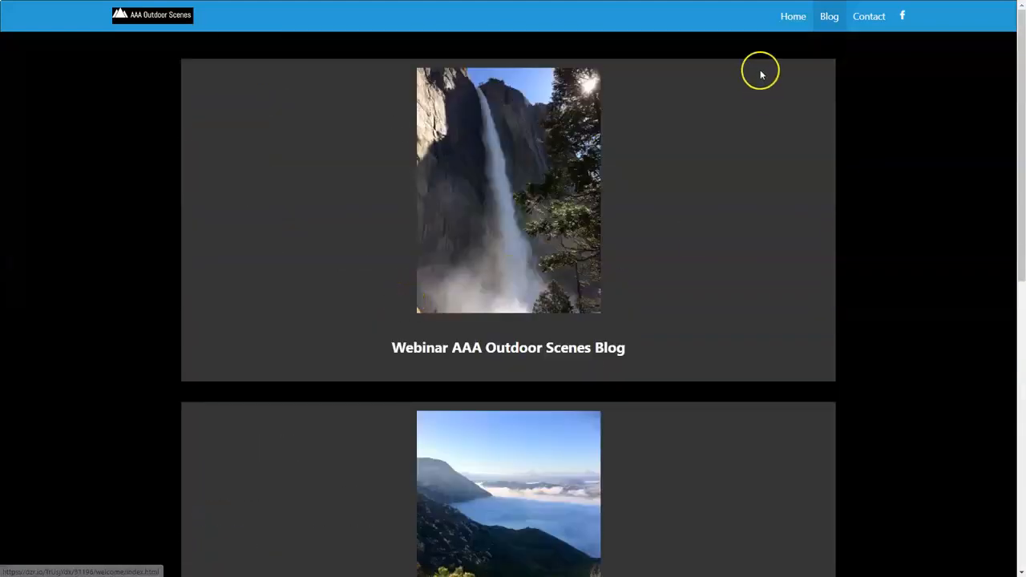
click(794, 17)
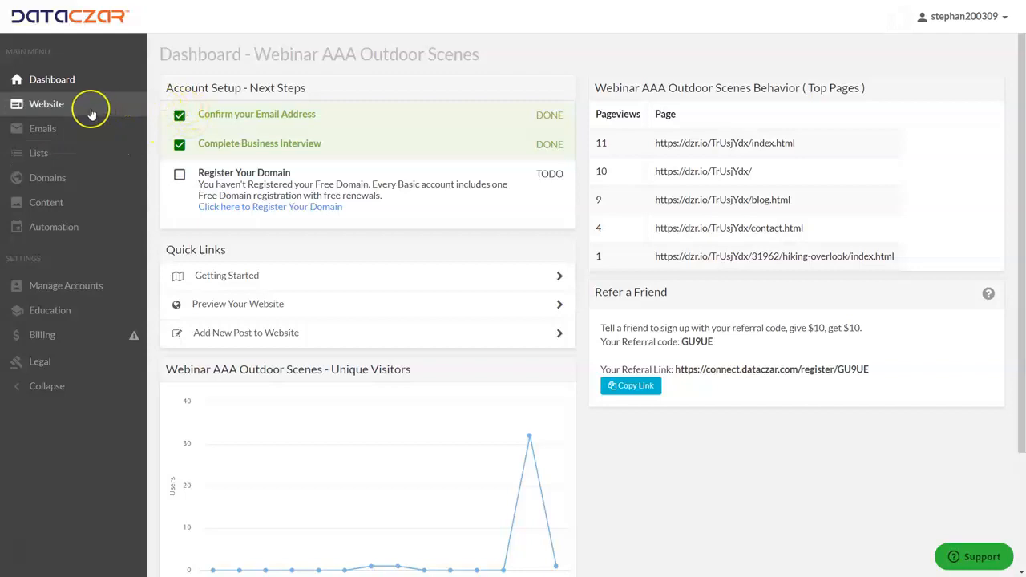
Switch back to Dataczar and load the account's dashboard.
click(62, 82)
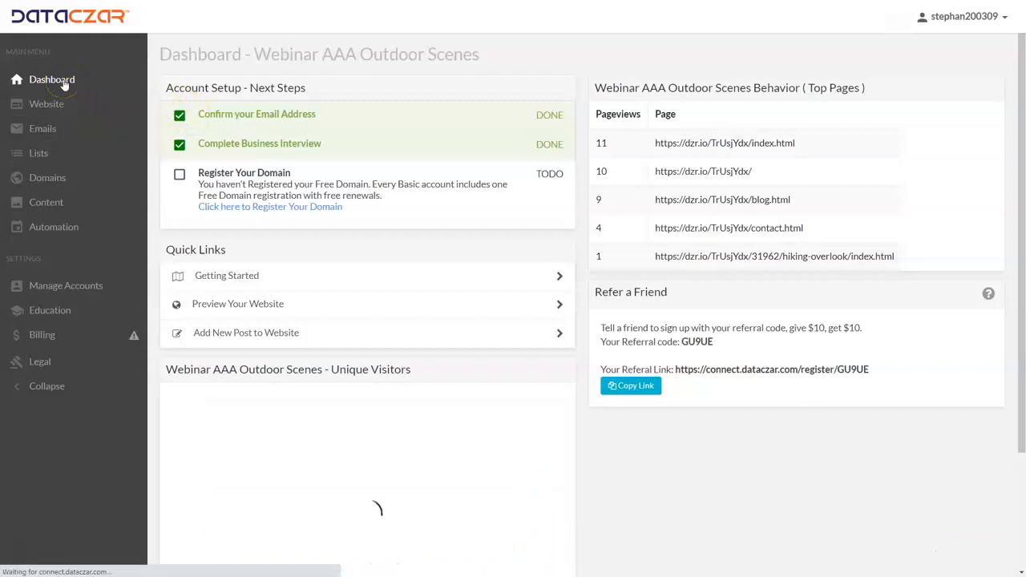